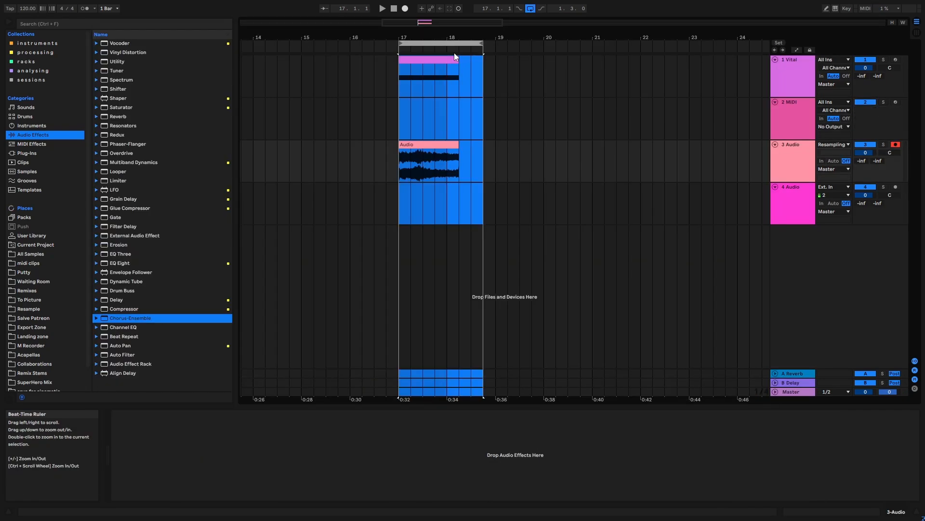
# Play the looped section from bar 17 to listen to the audio clip.
pyautogui.press('space')
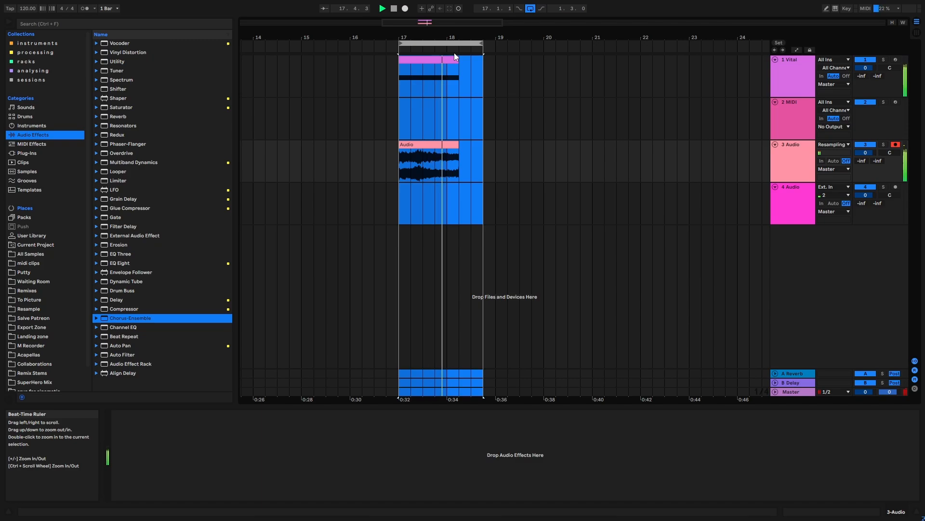
pyautogui.press('space')
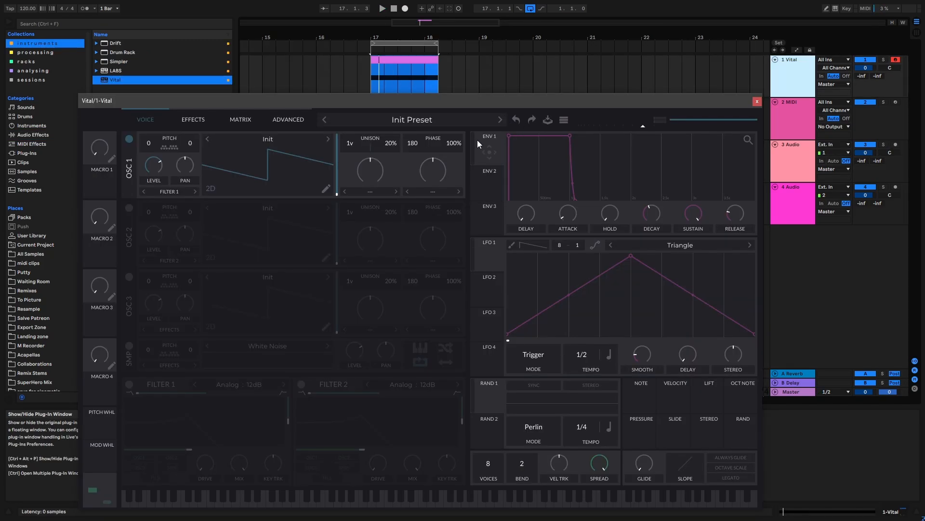
# Load the sine wavetable into oscillator 1 of Vital.
pyautogui.click(268, 141)
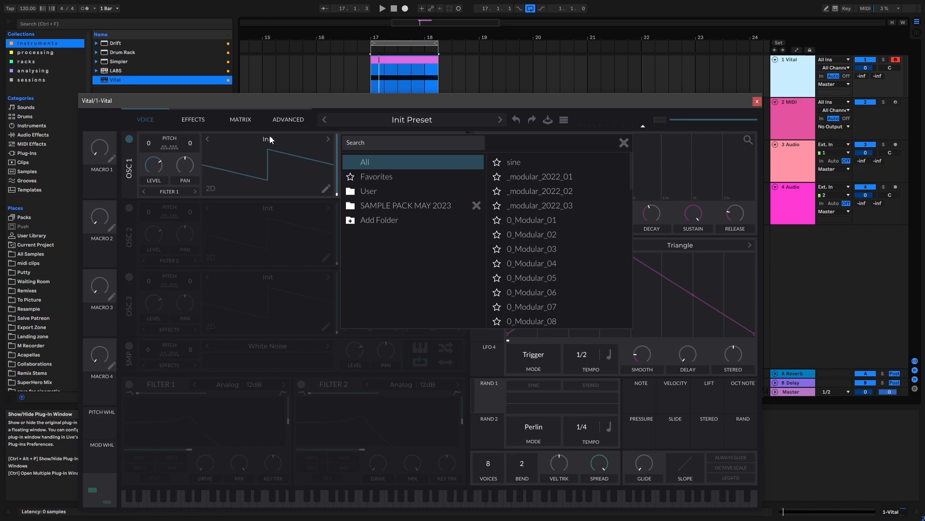
pyautogui.click(611, 164)
pyautogui.click(622, 145)
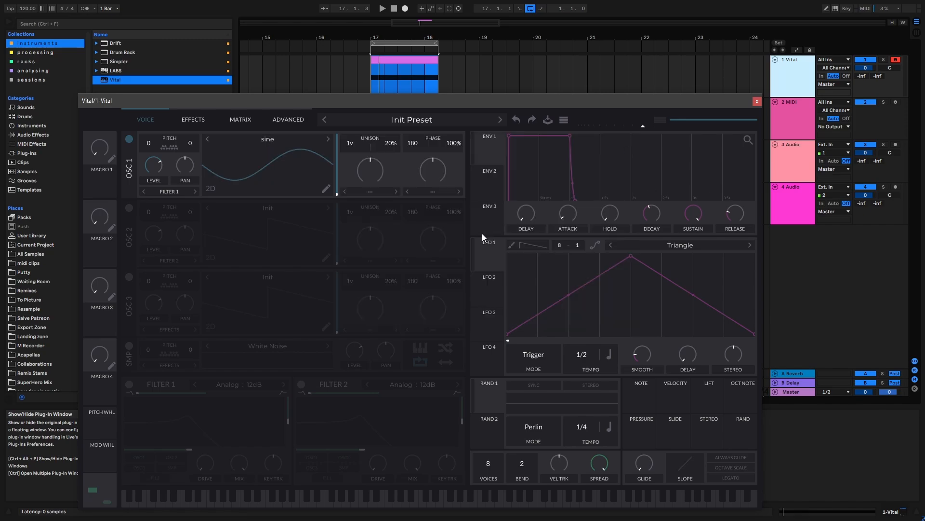
# Enable oscillator 2 and load the 0_Modular_05 wavetable into it.
pyautogui.click(129, 208)
pyautogui.click(273, 209)
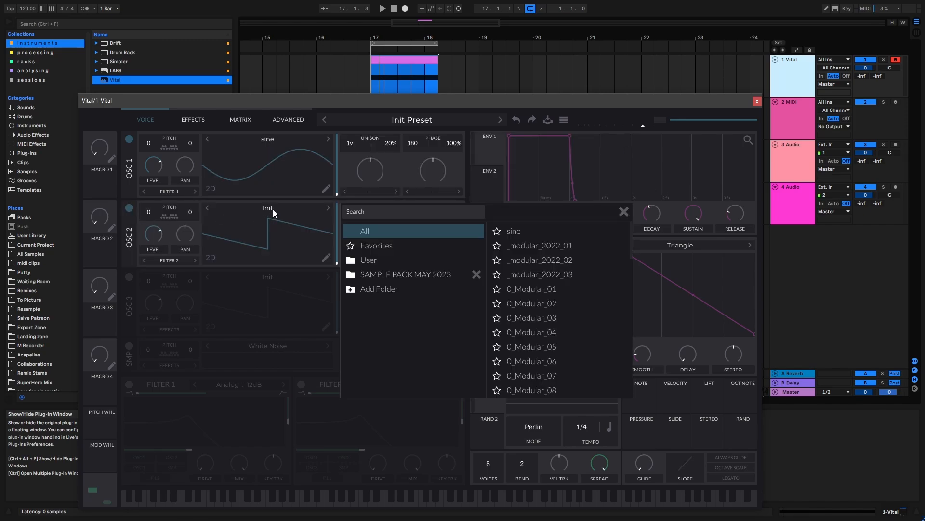
pyautogui.click(559, 347)
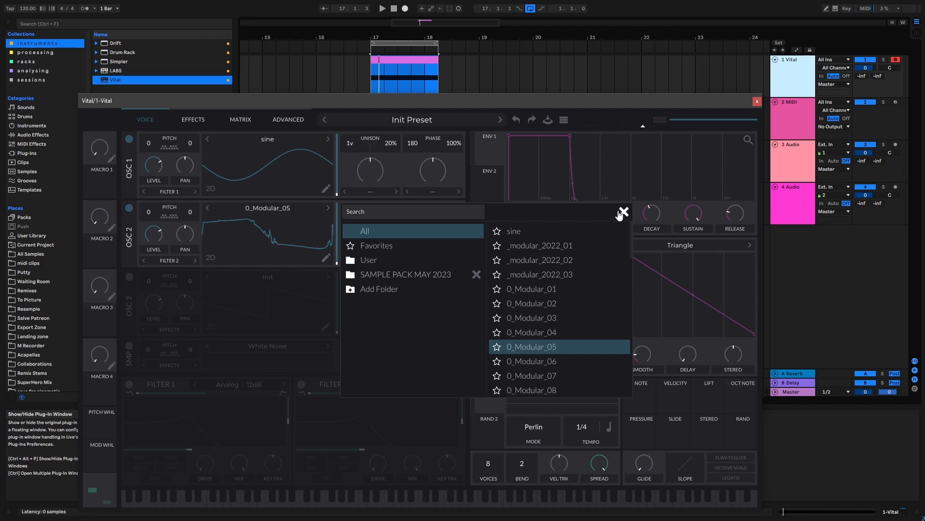
pyautogui.click(623, 212)
# Lower oscillator 2's level to zero and set oscillator 1's phase distortion mode to FM <- Osc 2.
pyautogui.moveTo(155, 232); pyautogui.dragTo(153, 256)
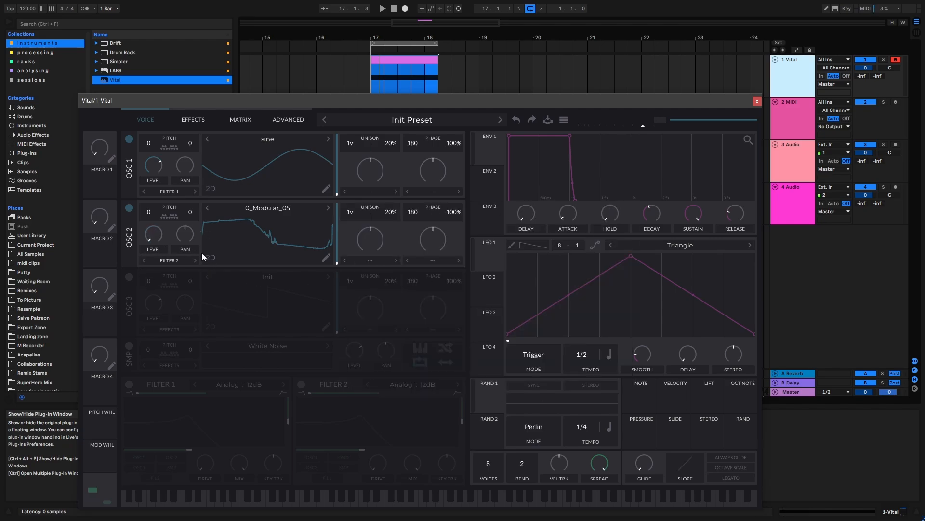
pyautogui.click(433, 193)
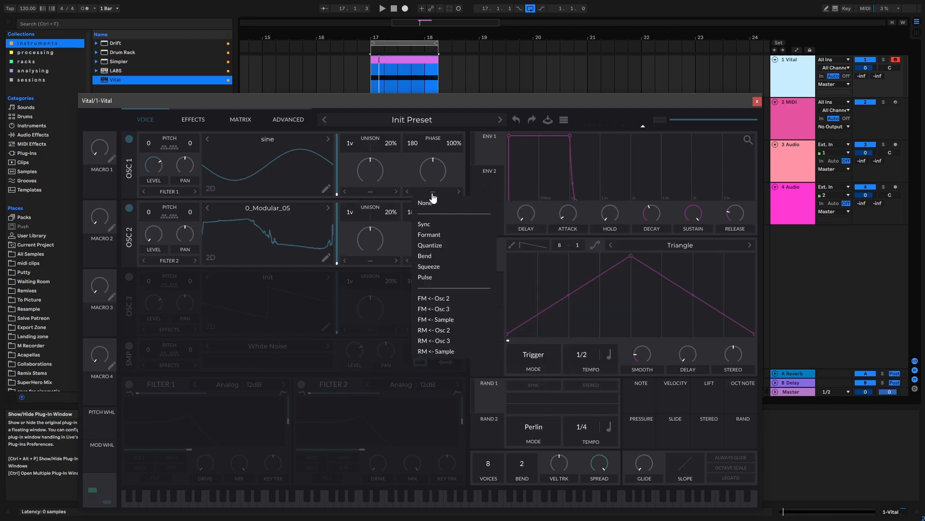
pyautogui.click(440, 300)
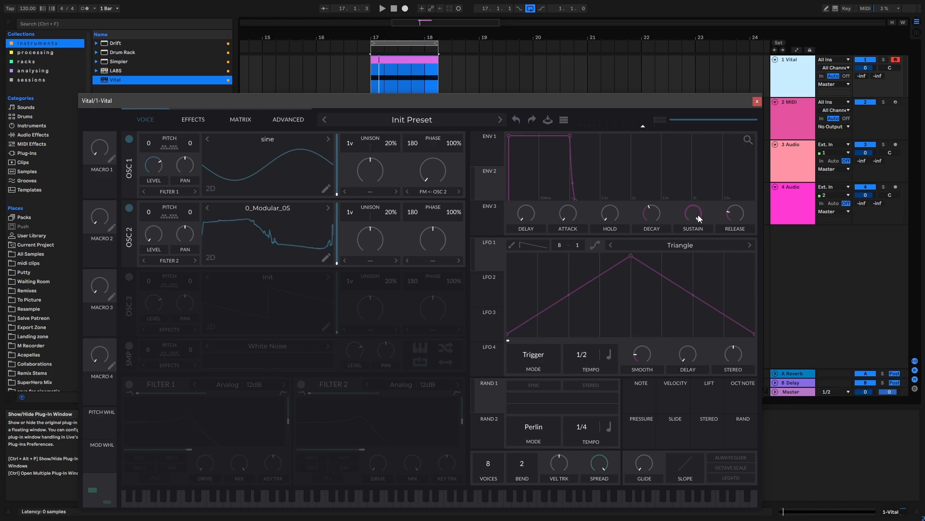
# Shape envelope 2 as a long decay by lowering its sustain to zero and lengthening its decay time.
pyautogui.moveTo(698, 215); pyautogui.dragTo(669, 251)
pyautogui.moveTo(662, 220); pyautogui.dragTo(672, 218)
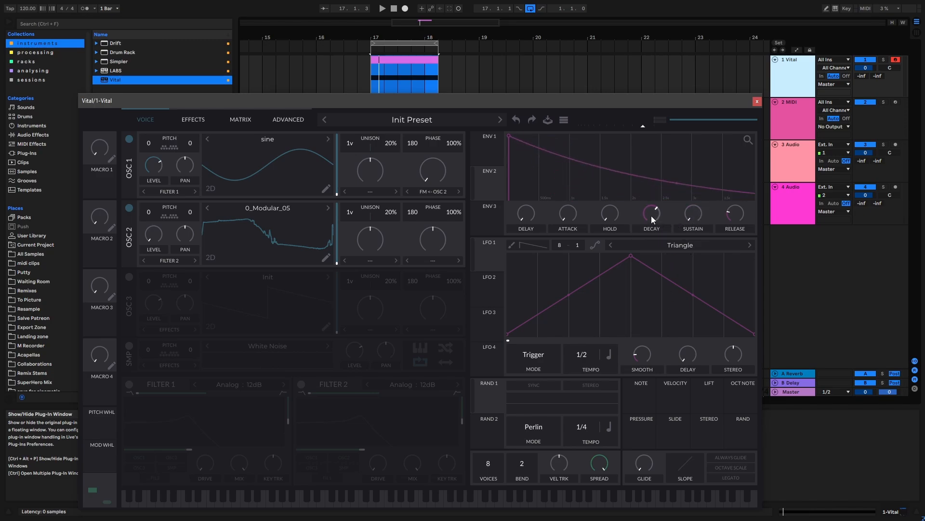
pyautogui.scroll(1, 652, 216)
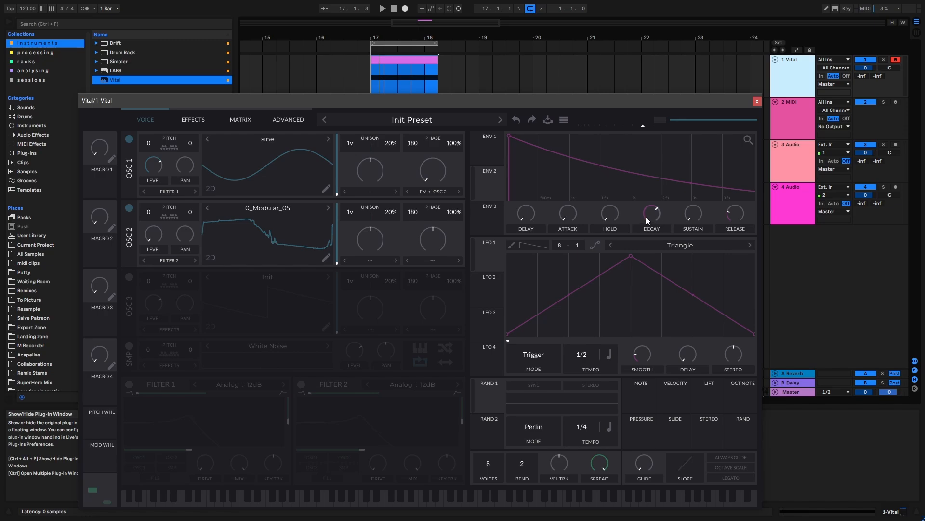
# Modulate oscillator 2's level with envelope 2, entering 70 as the modulation amount.
pyautogui.moveTo(490, 185); pyautogui.dragTo(151, 218)
pyautogui.rightClick(149, 227)
pyautogui.click(196, 299)
pyautogui.write('70')
pyautogui.press('Return')
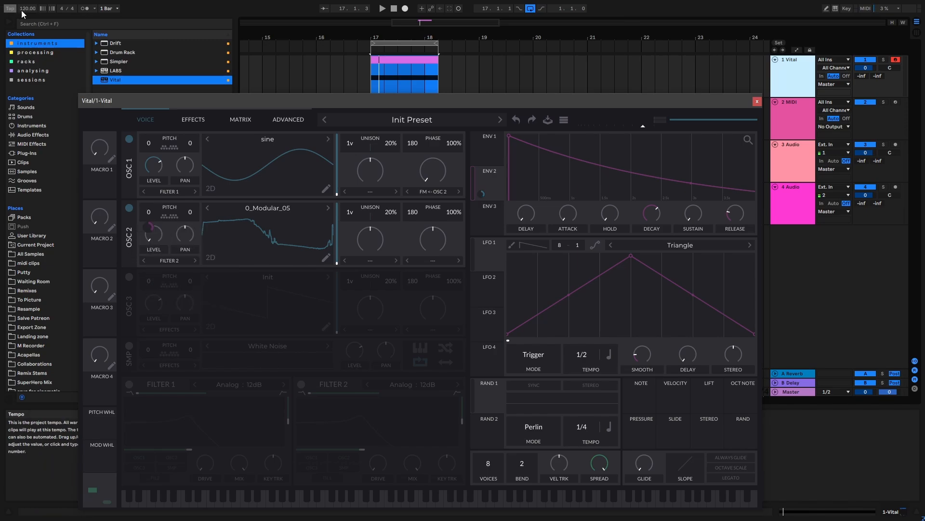
# Modulate oscillator 1's FM amount with envelope 2 at about 0.41 and play the loop to hear it.
pyautogui.moveTo(481, 193); pyautogui.dragTo(433, 202)
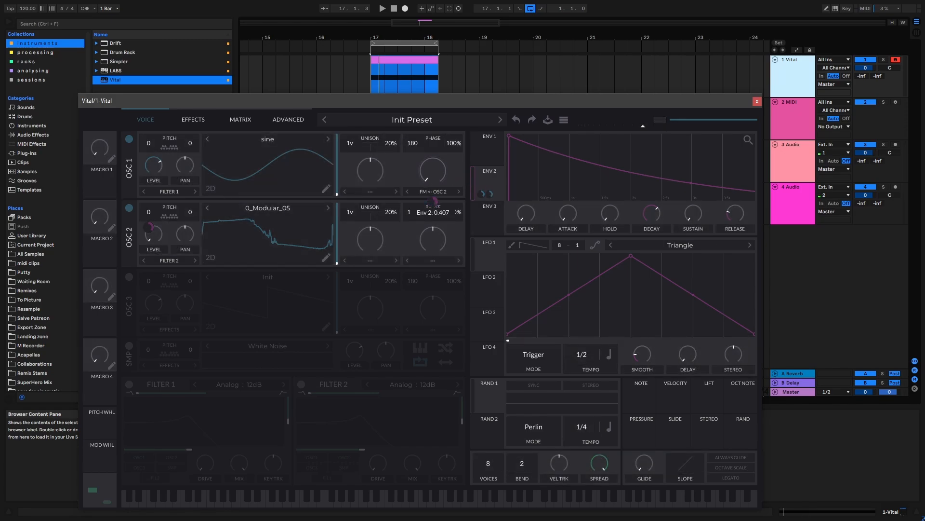
pyautogui.click(404, 43)
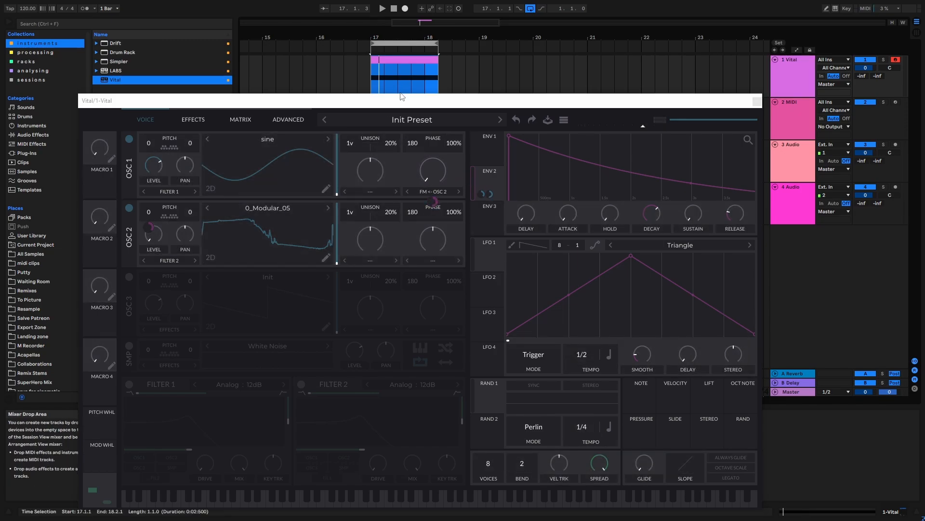
pyautogui.press('space')
pyautogui.moveTo(392, 98); pyautogui.dragTo(392, 88)
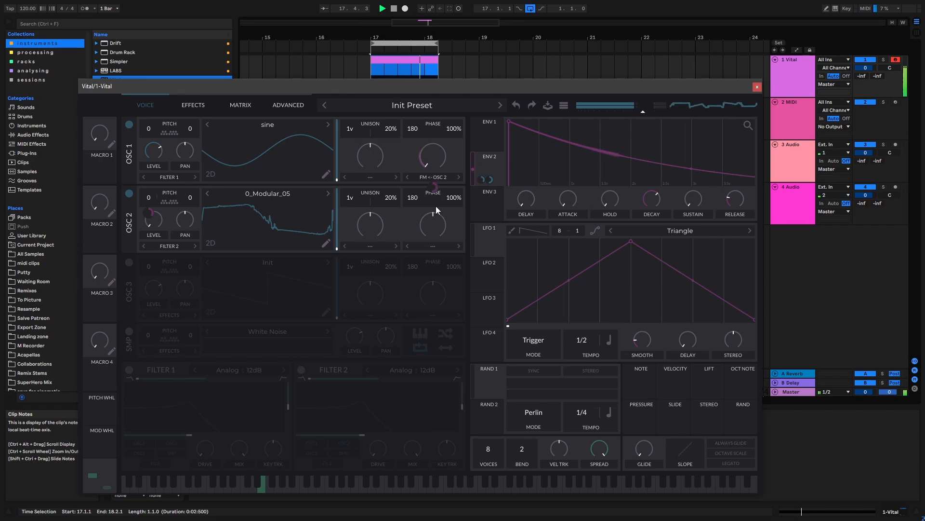
pyautogui.press('space')
# Enable filter 1, raise its cutoff, modulate the cutoff with LFO 1 and audition the loop.
pyautogui.click(129, 370)
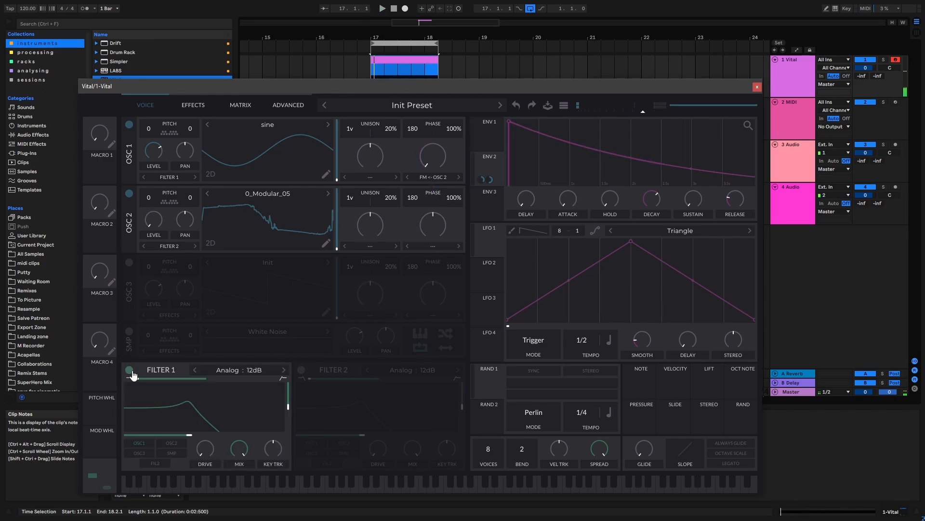
pyautogui.moveTo(198, 433); pyautogui.dragTo(231, 433)
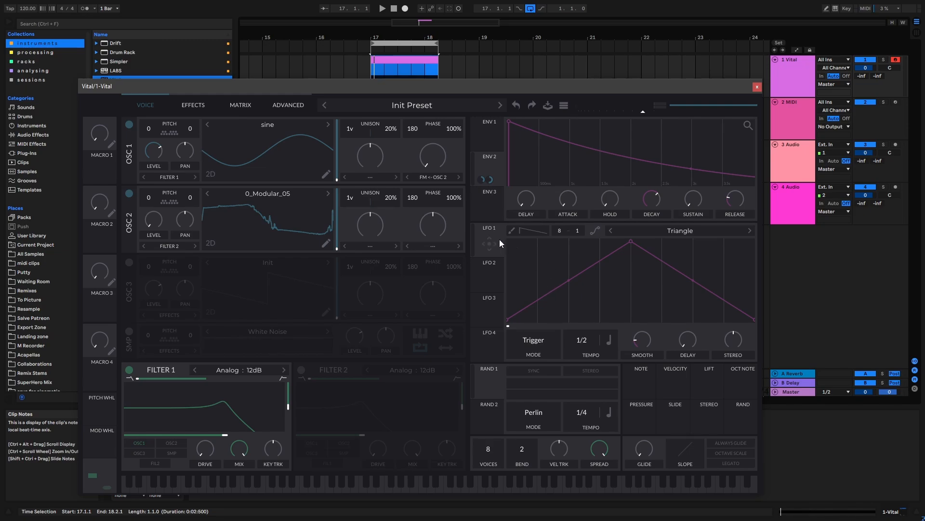
pyautogui.moveTo(492, 241); pyautogui.dragTo(207, 423)
pyautogui.press('space')
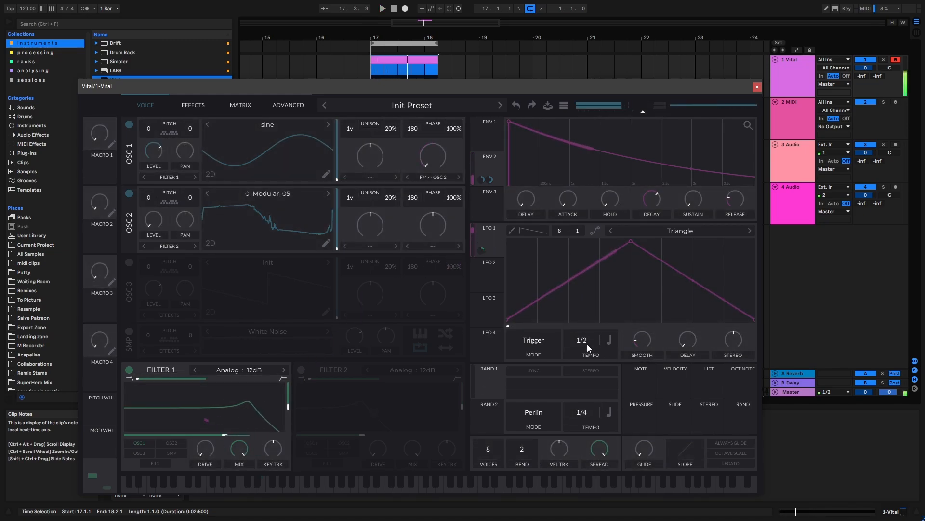
# Switch LFO 1's rate from tempo sync to seconds and set the frequency to 128.0 secs.
pyautogui.click(610, 339)
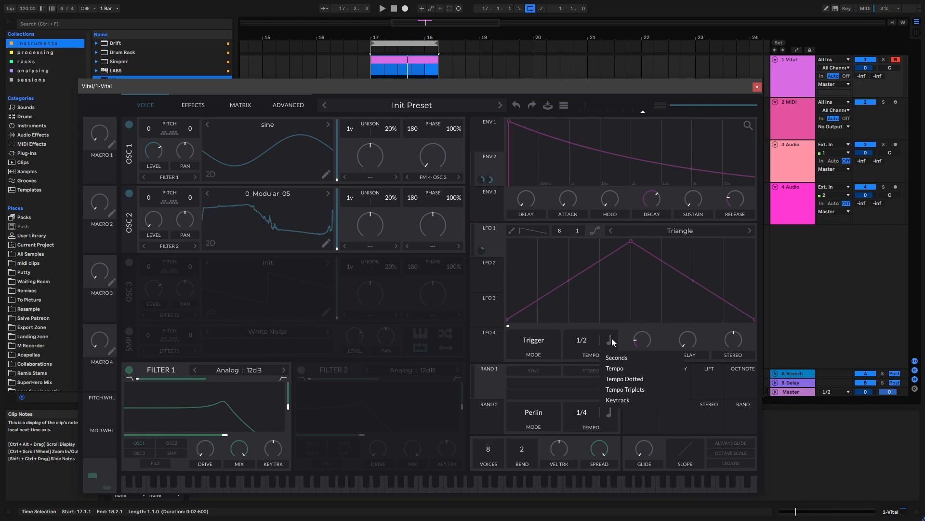
pyautogui.click(627, 370)
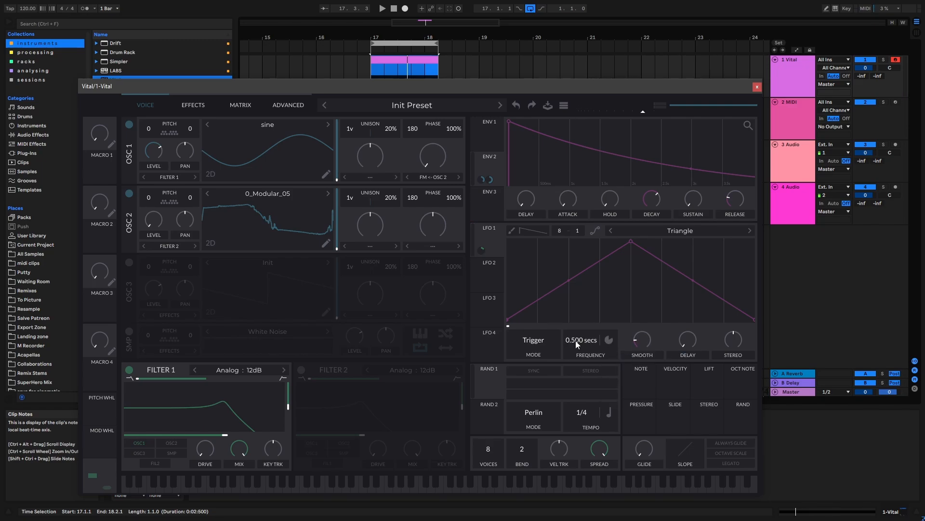
pyautogui.moveTo(577, 343); pyautogui.dragTo(551, 345)
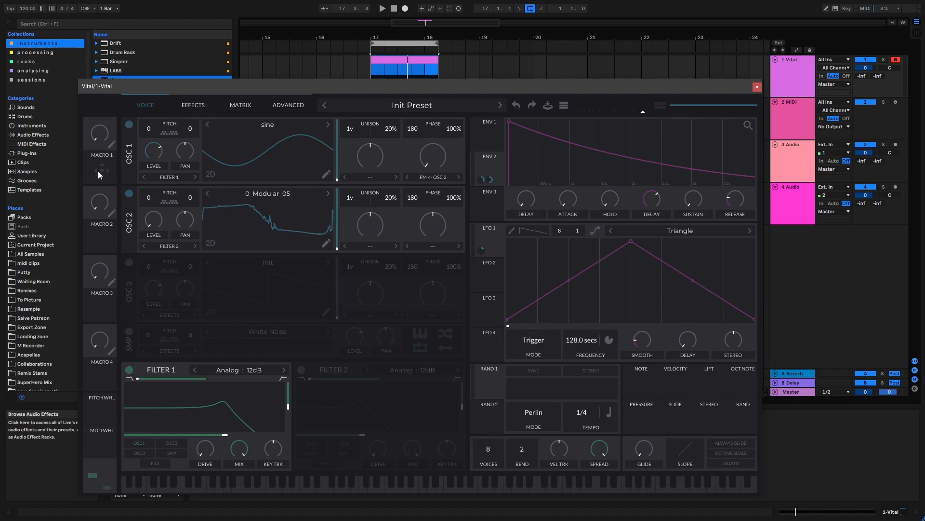
# Assign macro 1 to LFO 1's frequency and adjust the macro to about 0.48 while the loop plays.
pyautogui.moveTo(97, 171); pyautogui.dragTo(585, 349)
pyautogui.moveTo(100, 126); pyautogui.dragTo(356, 69)
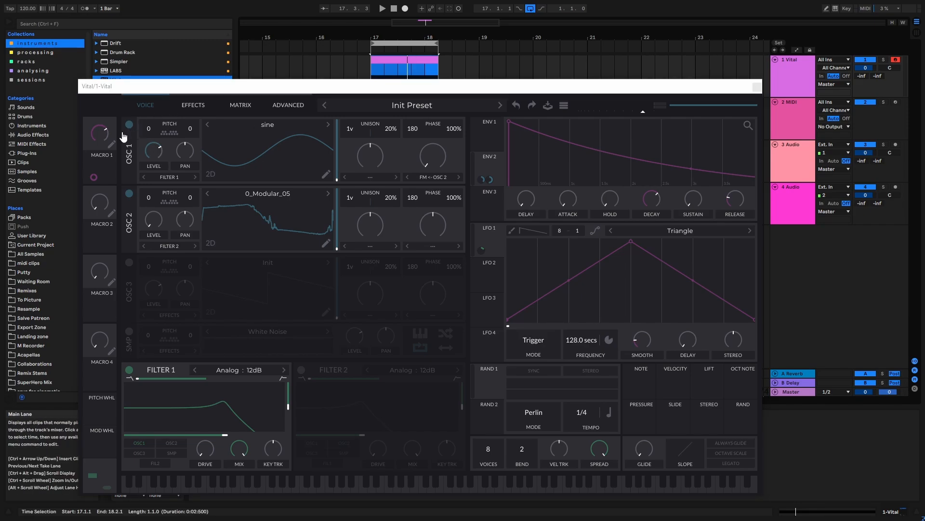
pyautogui.press('space')
pyautogui.moveTo(114, 130); pyautogui.dragTo(100, 134)
pyautogui.press('space')
# Expose Vital's Macro 1 as a configured parameter on the unfolded device in the track's device chain.
pyautogui.moveTo(242, 90); pyautogui.dragTo(379, 122)
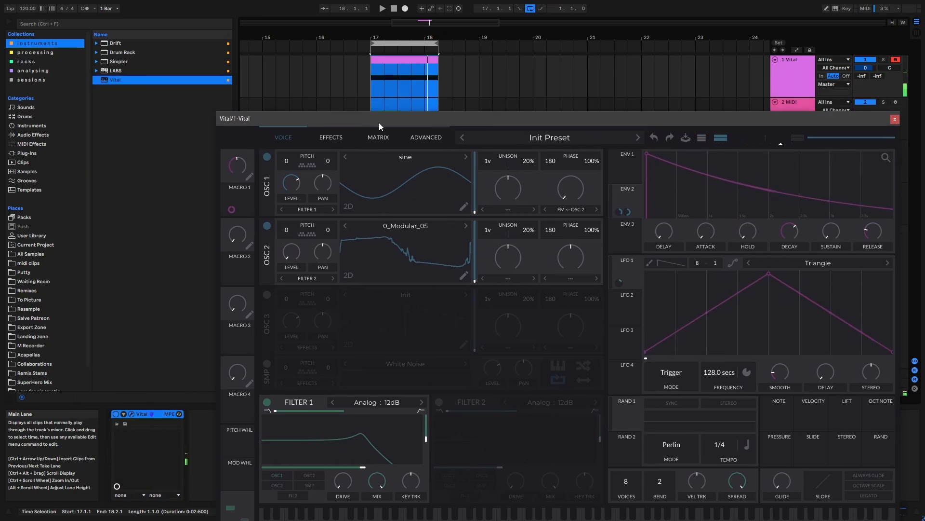
pyautogui.click(124, 414)
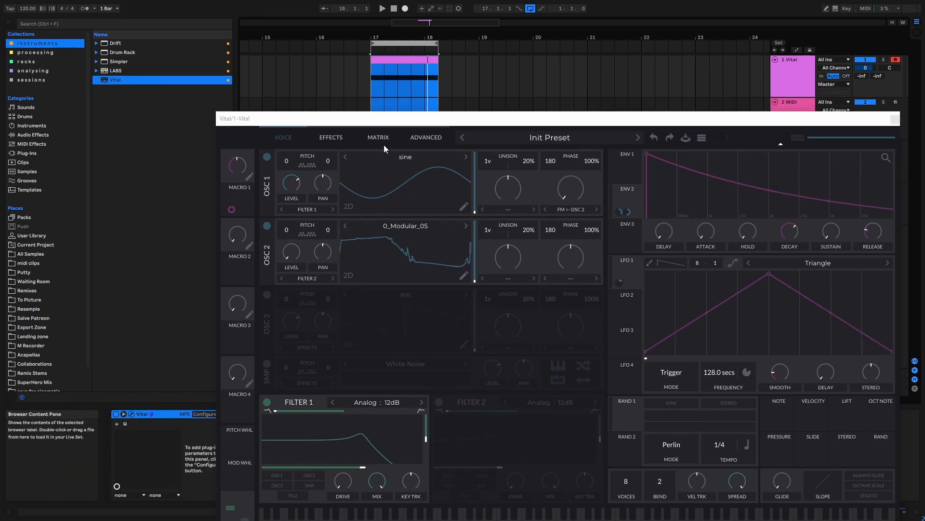
pyautogui.click(357, 121)
pyautogui.moveTo(357, 120); pyautogui.dragTo(470, 124)
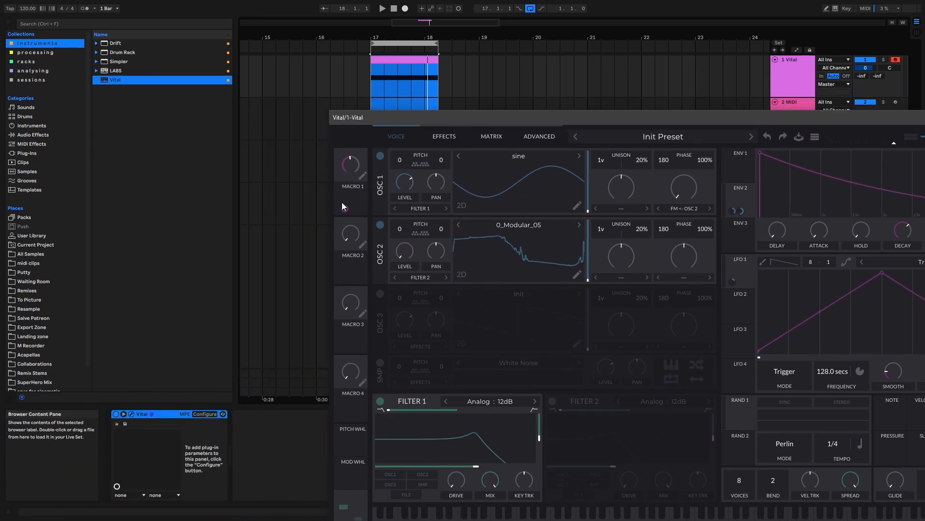
pyautogui.click(205, 417)
pyautogui.click(355, 163)
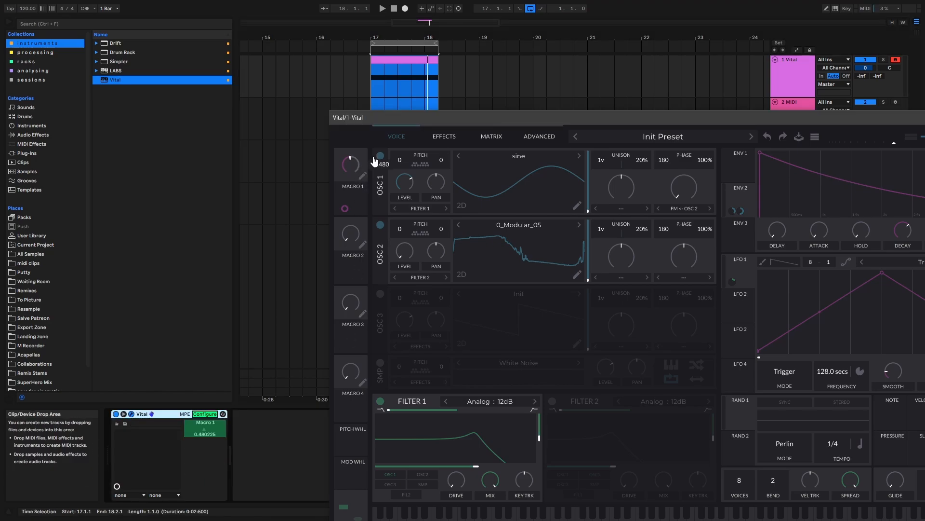
pyautogui.moveTo(421, 117); pyautogui.dragTo(428, 169)
pyautogui.click(206, 416)
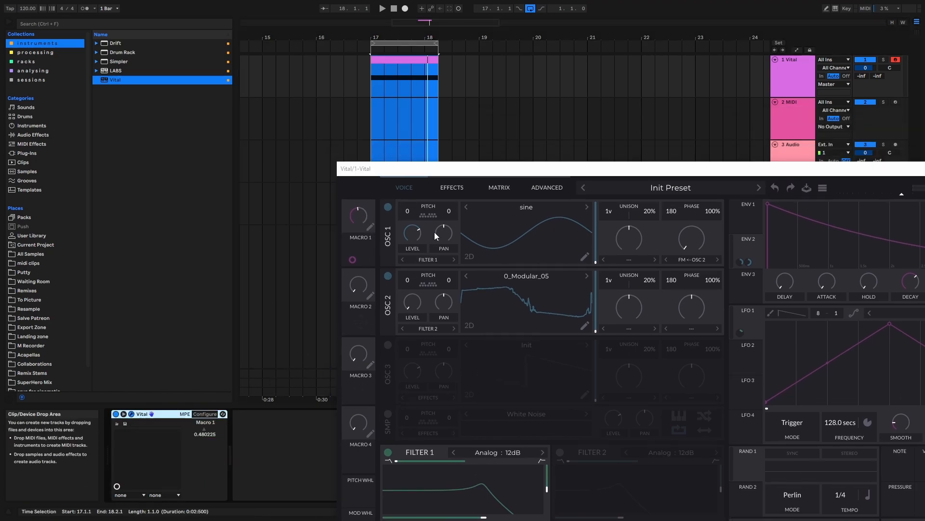
# Automate Macro 1 across the clip from 0.64 at bar 17 down to about 0.33 at its end, and play it.
pyautogui.click(205, 429)
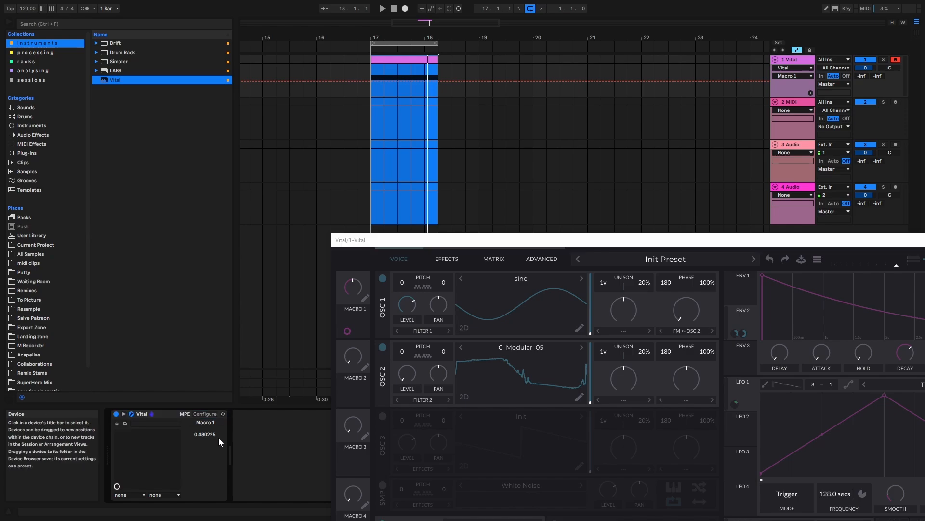
pyautogui.click(372, 83)
pyautogui.moveTo(372, 83); pyautogui.dragTo(371, 77)
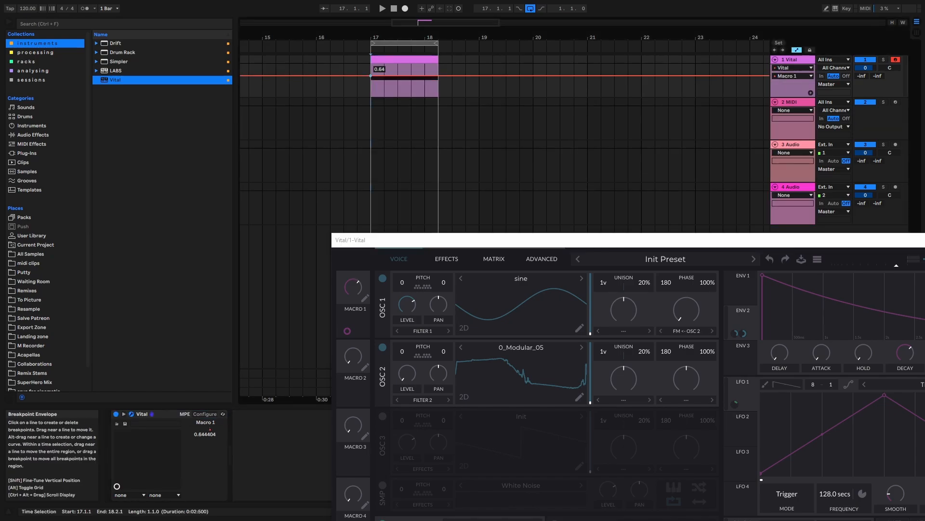
pyautogui.moveTo(438, 76); pyautogui.dragTo(438, 85)
pyautogui.press('space')
pyautogui.click(422, 43)
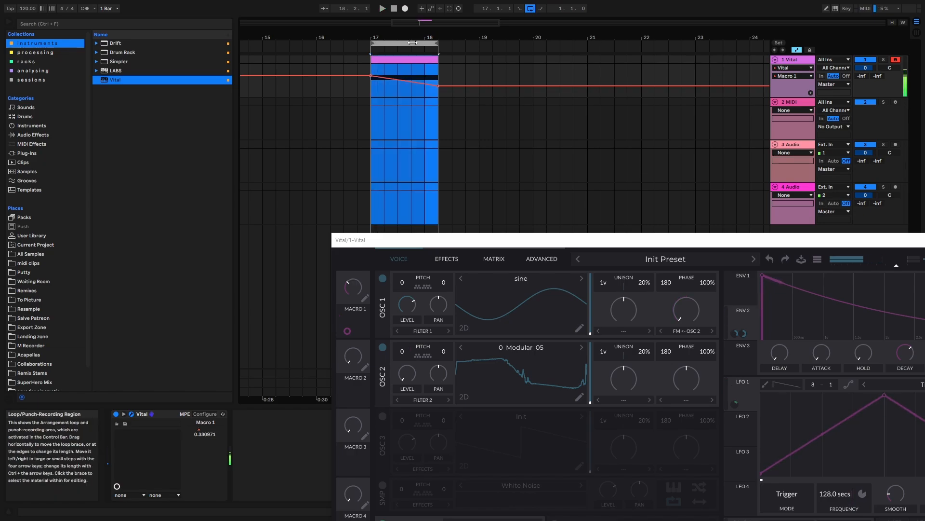
# Raise the starting breakpoint of the Macro 1 automation at bar 17 while auditioning the loop beside the Vital window.
pyautogui.moveTo(492, 236); pyautogui.dragTo(335, 97)
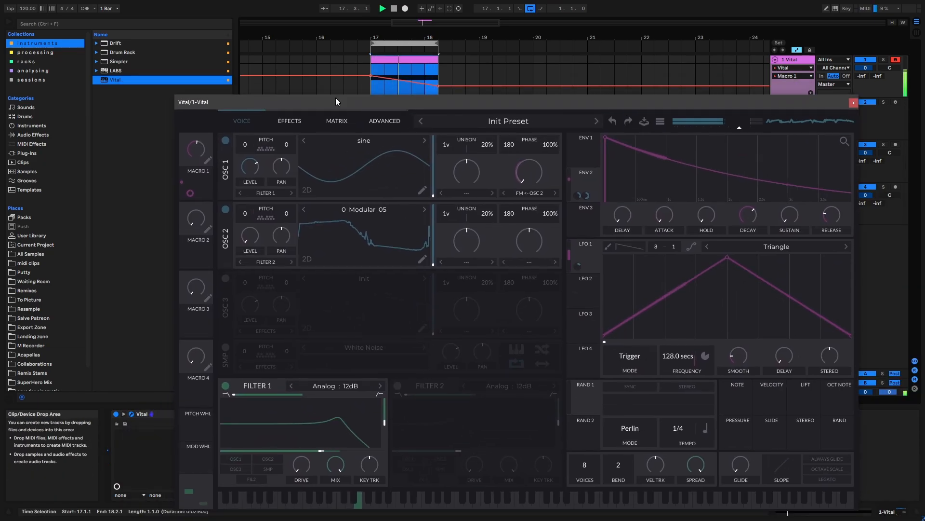
pyautogui.click(372, 76)
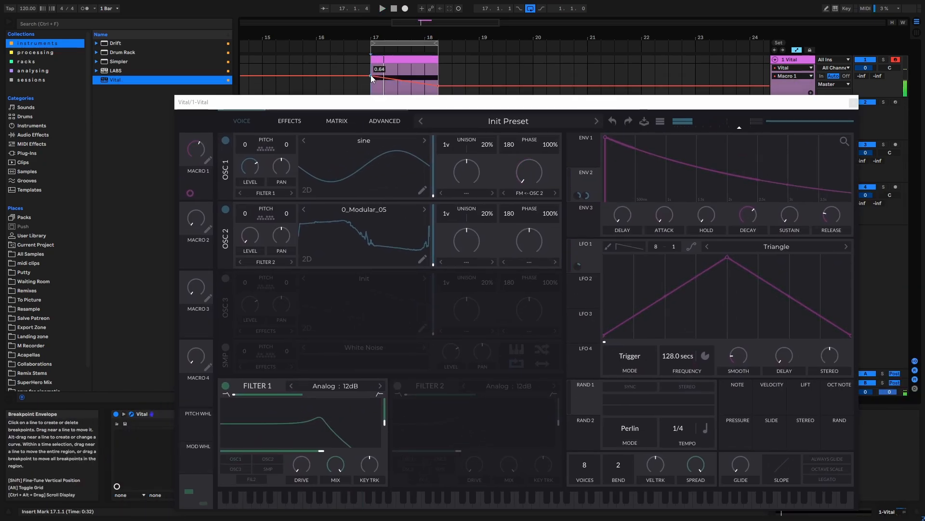
pyautogui.moveTo(371, 75); pyautogui.dragTo(371, 72)
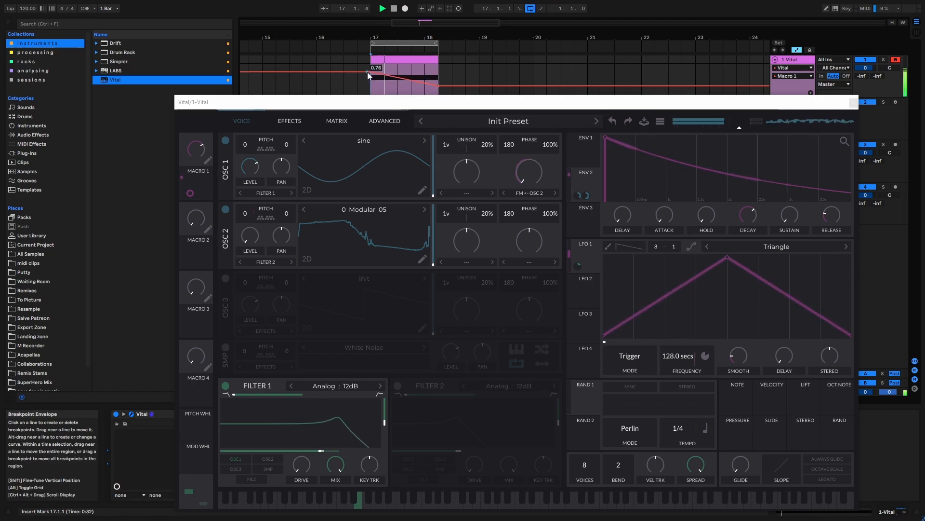
pyautogui.moveTo(369, 71); pyautogui.dragTo(371, 69)
pyautogui.press('a')
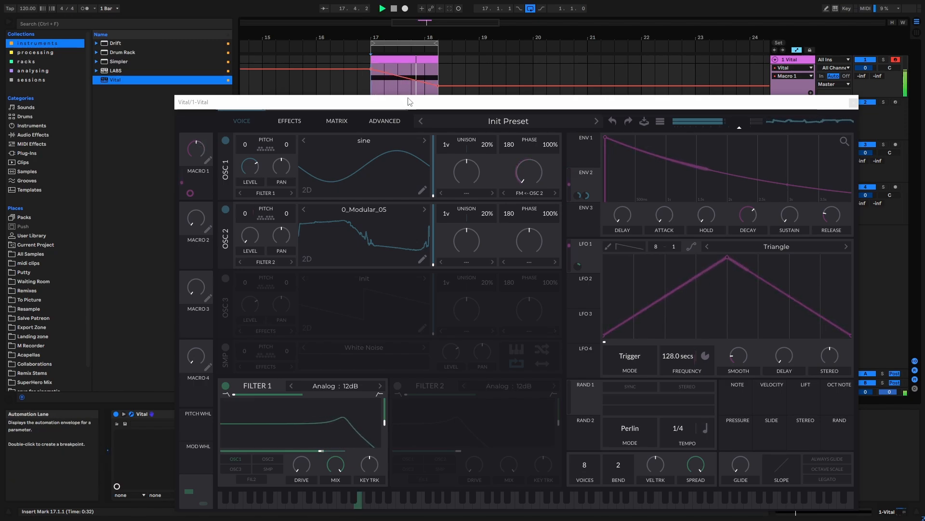
pyautogui.moveTo(420, 100)
pyautogui.mouseDown()
pyautogui.moveTo(385, 85)
pyautogui.moveTo(404, 108)
pyautogui.moveTo(415, 105)
pyautogui.mouseUp()
pyautogui.press('a')
pyautogui.press('space')
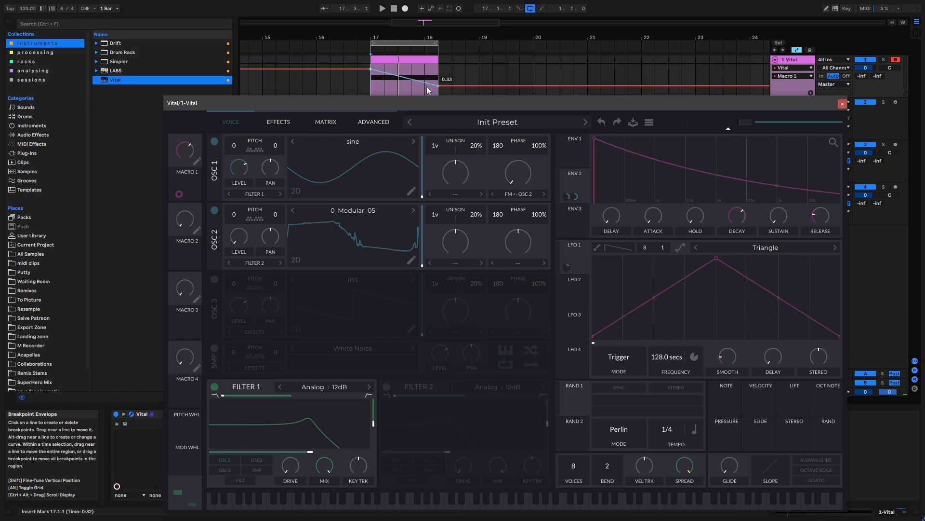
# Reposition the Vital window, show its effects page and enable the Chorus.
pyautogui.moveTo(415, 102); pyautogui.dragTo(399, 52)
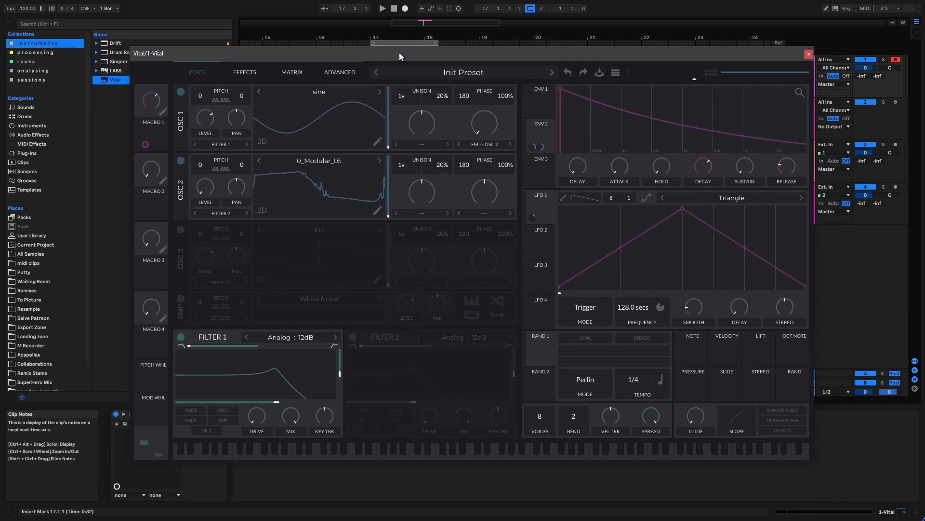
pyautogui.click(243, 71)
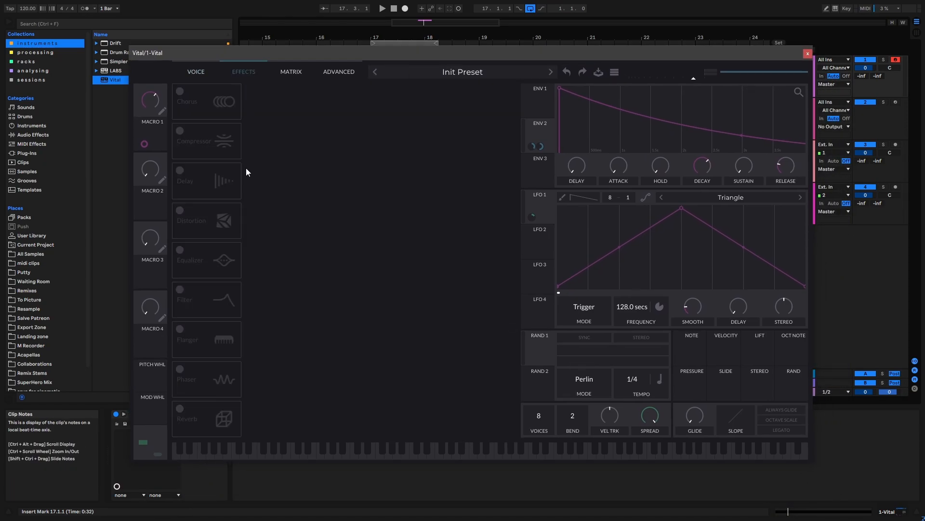
pyautogui.click(202, 100)
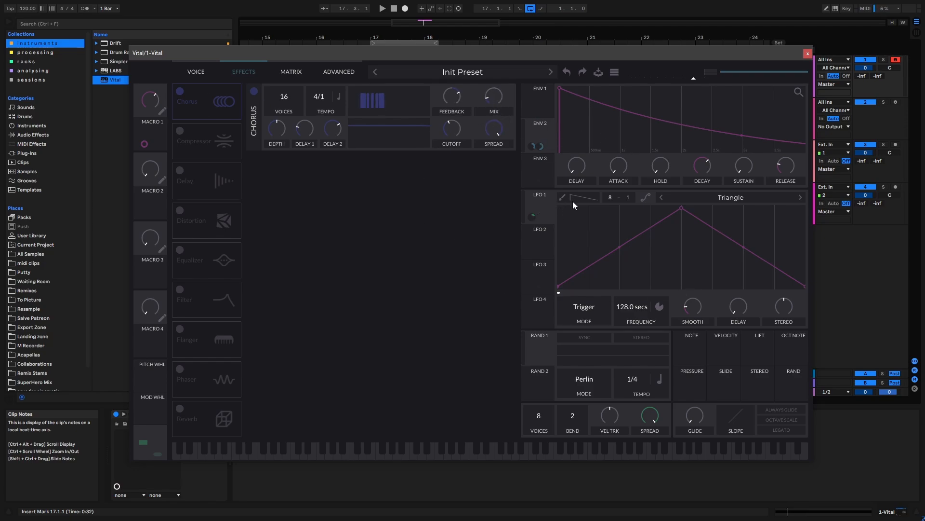
# Modulate the chorus mix with LFO 1 and the chorus feedback with Envelope 2, then audition the loop.
pyautogui.moveTo(535, 215); pyautogui.dragTo(497, 120)
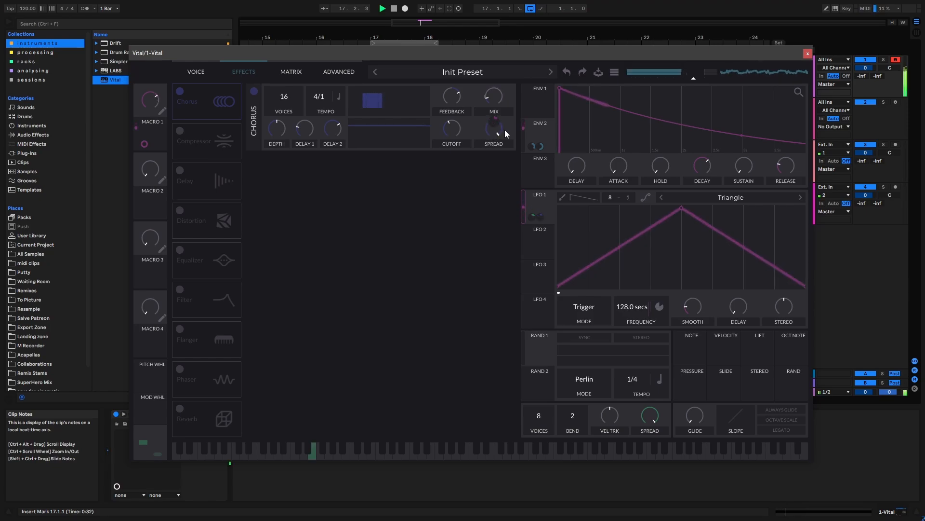
pyautogui.moveTo(539, 135); pyautogui.dragTo(458, 125)
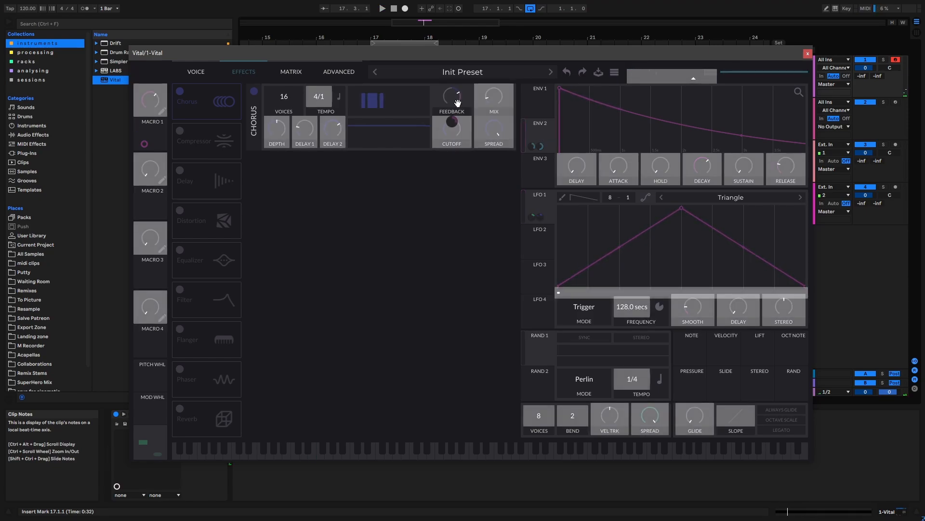
pyautogui.press('space')
pyautogui.moveTo(451, 100)
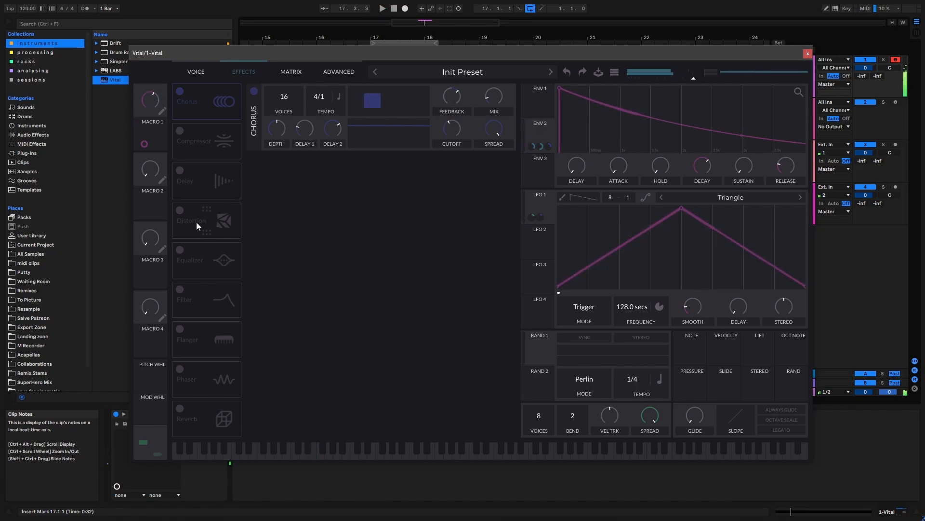
# Enable the Distortion directly after the Chorus in the effects chain and lower its mix.
pyautogui.click(179, 211)
pyautogui.moveTo(199, 216); pyautogui.dragTo(209, 149)
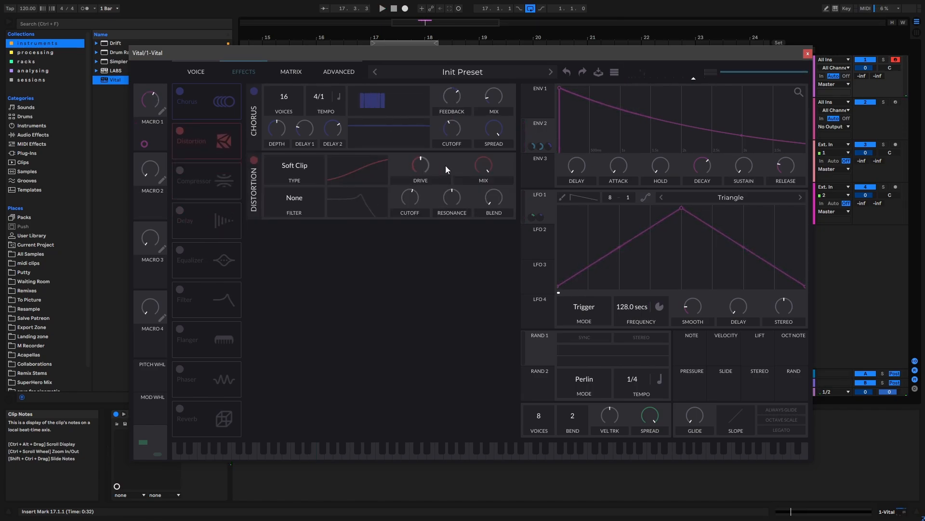
pyautogui.moveTo(475, 167); pyautogui.dragTo(473, 190)
# Modulate the distortion mix with LFO 1 and the distortion drive with Envelope 2, and audition the loop.
pyautogui.moveTo(547, 199); pyautogui.dragTo(484, 167)
pyautogui.moveTo(545, 129); pyautogui.dragTo(420, 166)
pyautogui.press('space')
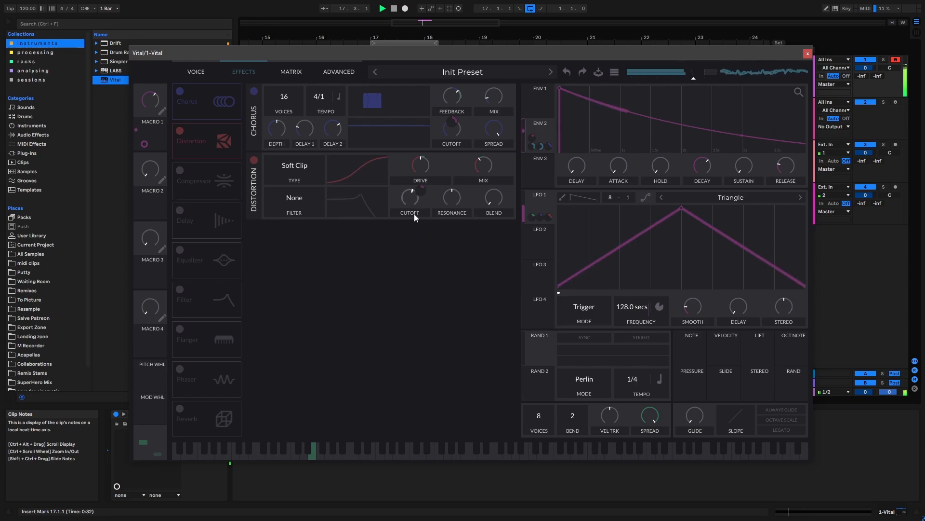
pyautogui.press('space')
# Enable the Compressor in Multiband mode with a reduced mix modulated by LFO 1 at about 0.355.
pyautogui.click(180, 170)
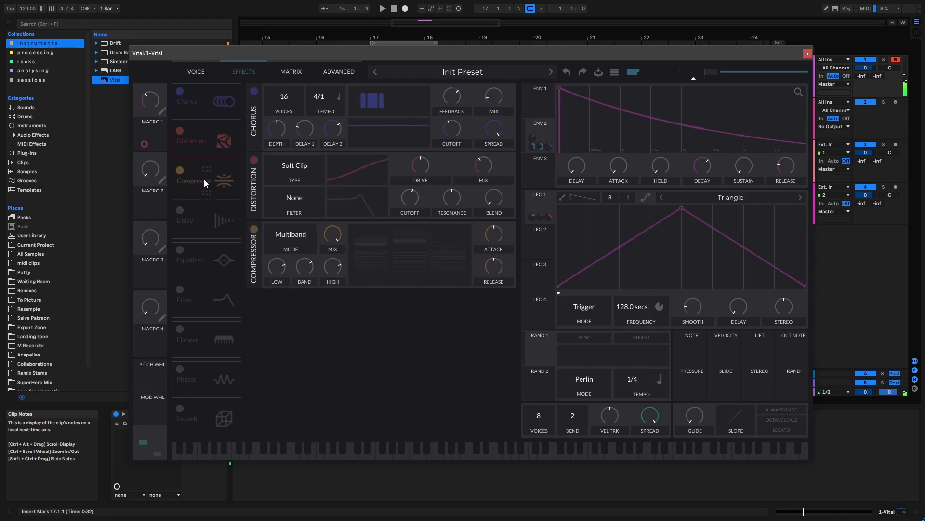
pyautogui.moveTo(331, 231); pyautogui.dragTo(325, 282)
pyautogui.moveTo(543, 203); pyautogui.dragTo(338, 237)
pyautogui.moveTo(333, 259); pyautogui.dragTo(332, 277)
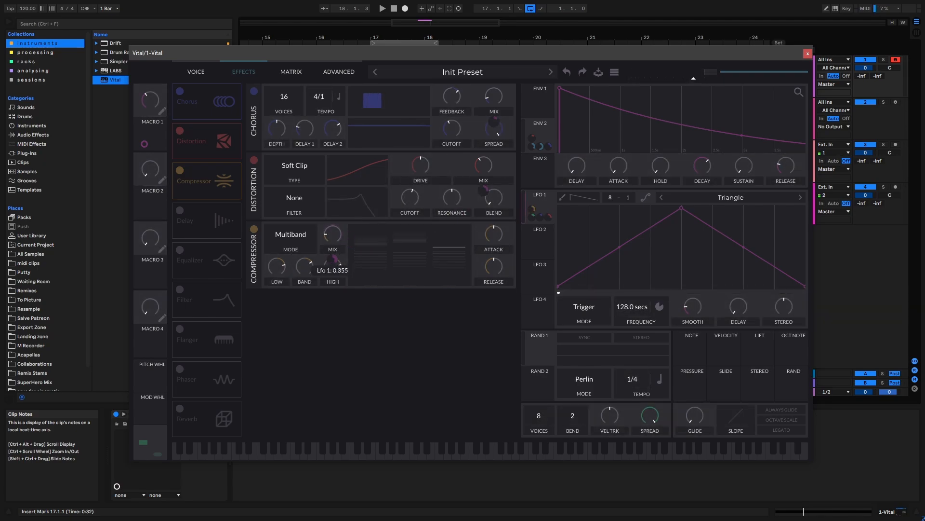
# Set the compressor mix to about 0.434 and raise its attack to about 60% along with its release while auditioning.
pyautogui.press('space')
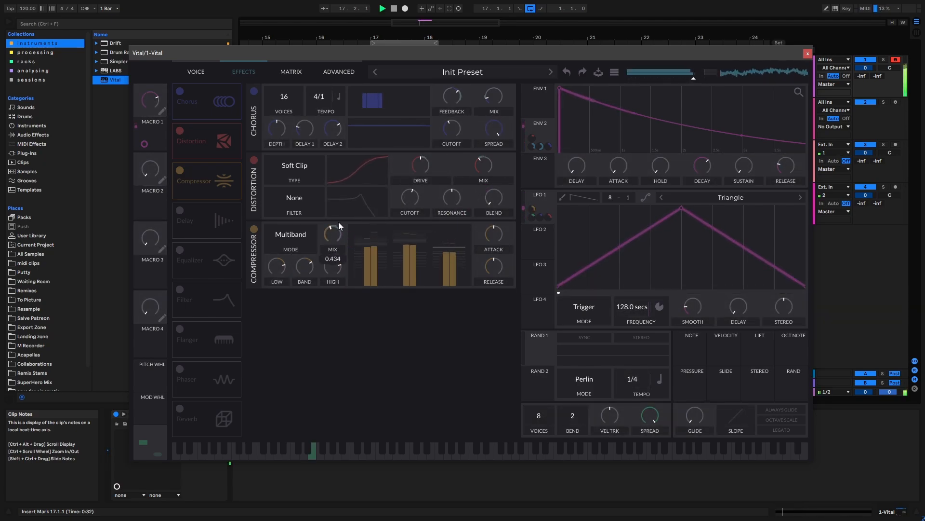
pyautogui.press('space')
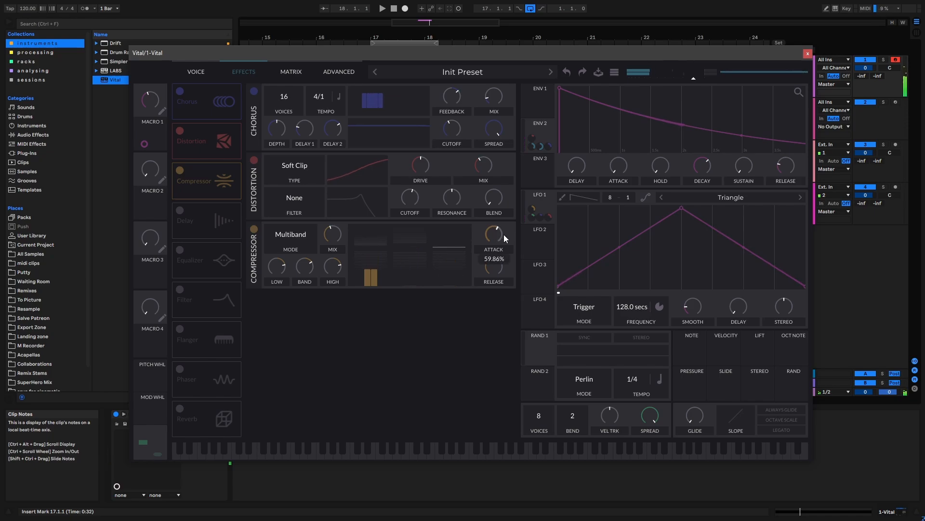
pyautogui.press('space')
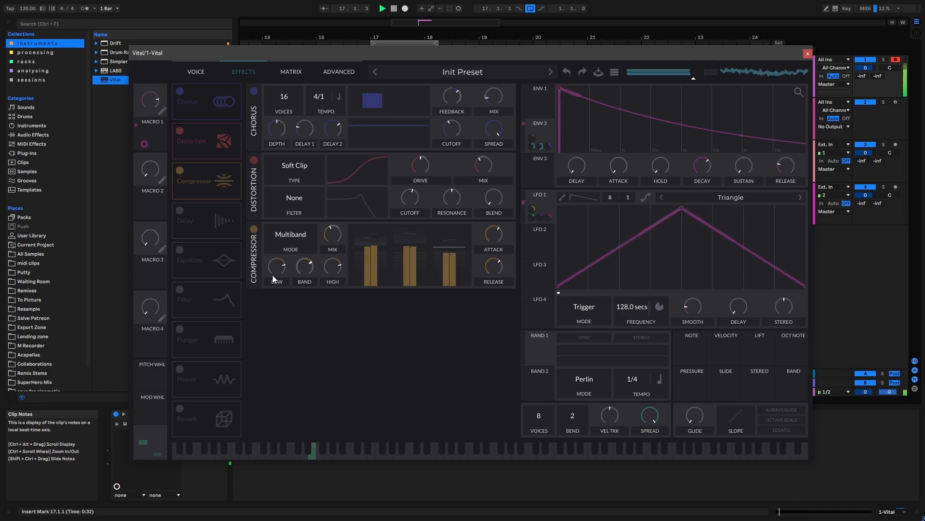
pyautogui.press('space')
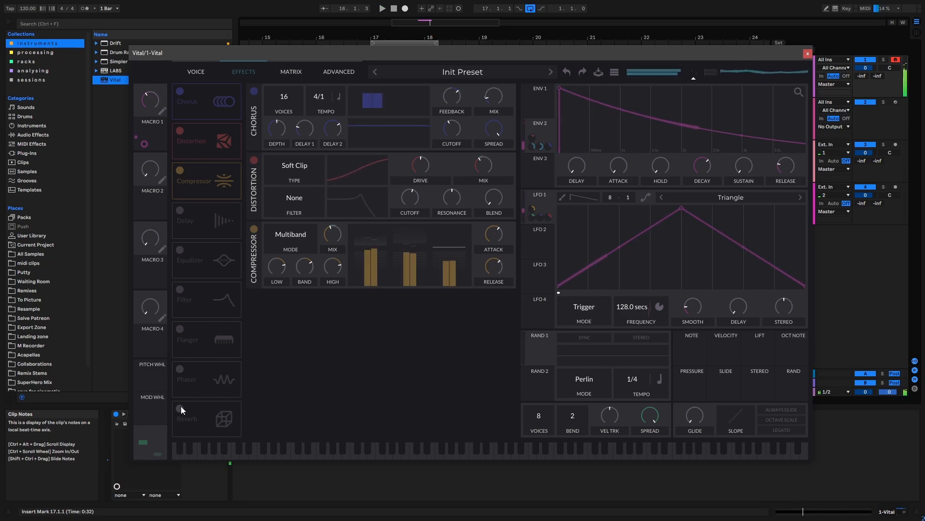
# Enable the Reverb and place it first in the effects chain.
pyautogui.click(179, 409)
pyautogui.moveTo(201, 409); pyautogui.dragTo(206, 101)
pyautogui.press('space')
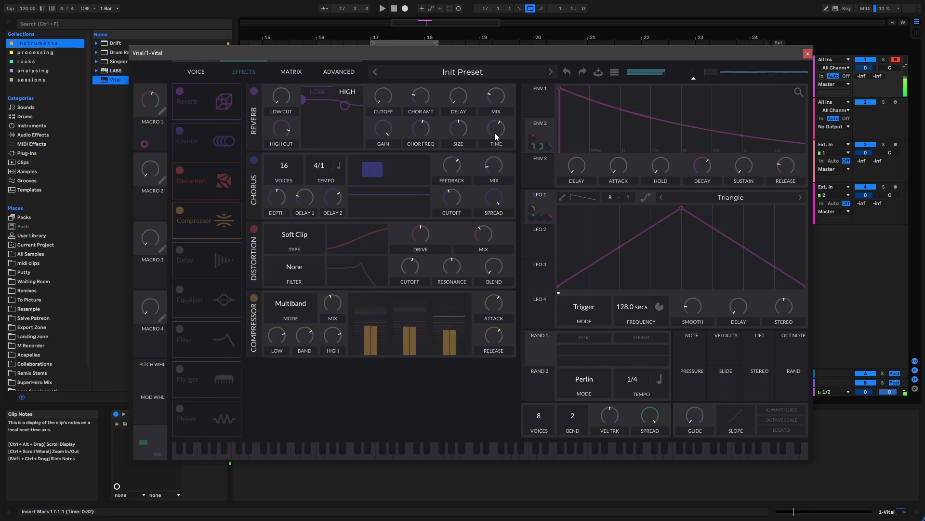
# Modulate the reverb mix with LFO 1 at about 0.447 and cut the reverb's high-shelf gain while the loop plays.
pyautogui.moveTo(500, 94); pyautogui.dragTo(496, 97)
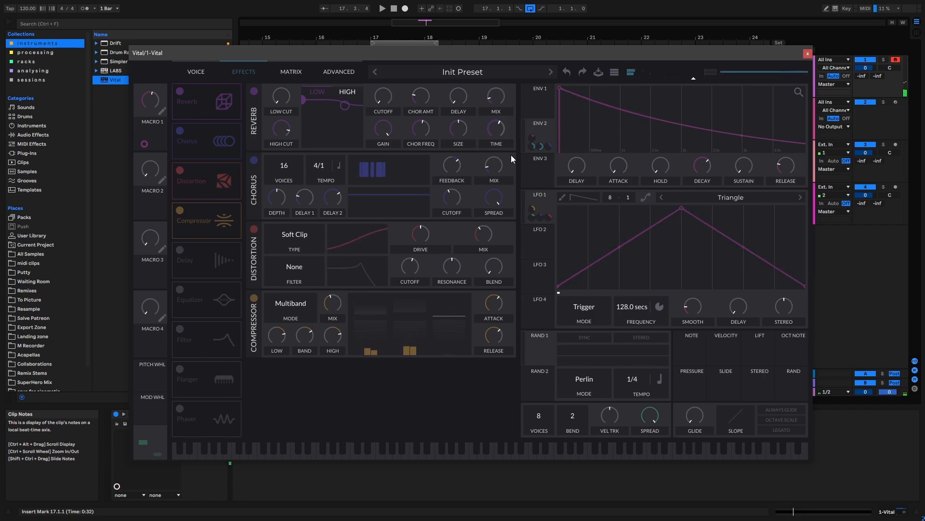
pyautogui.moveTo(539, 195); pyautogui.dragTo(495, 139)
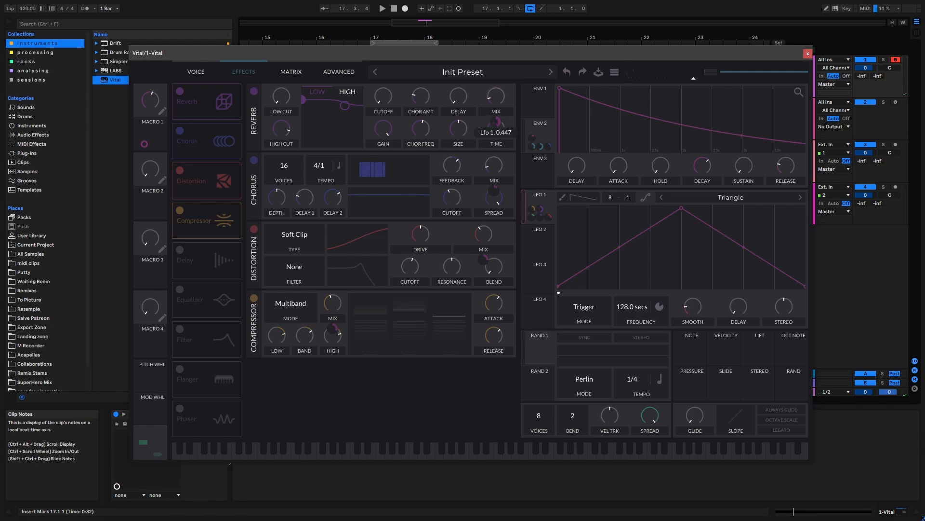
pyautogui.press('space')
pyautogui.moveTo(378, 118); pyautogui.dragTo(340, 149)
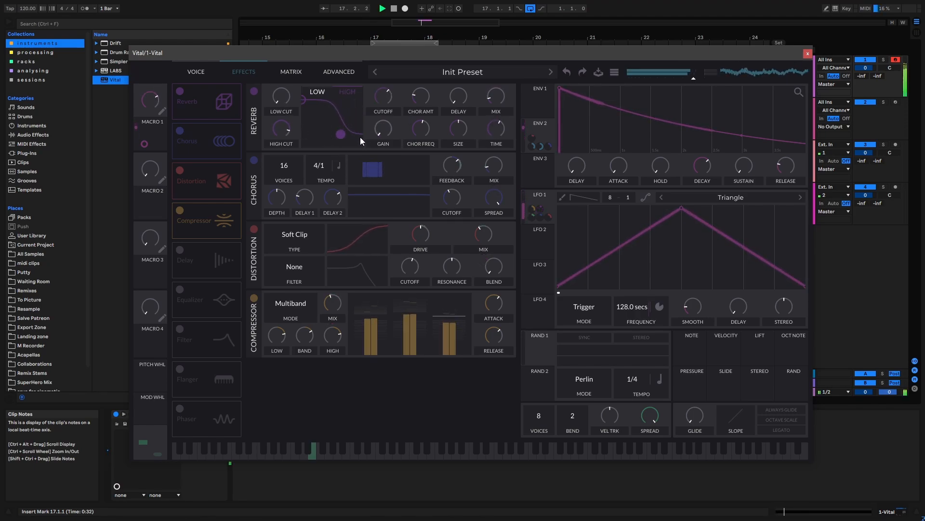
pyautogui.press('space')
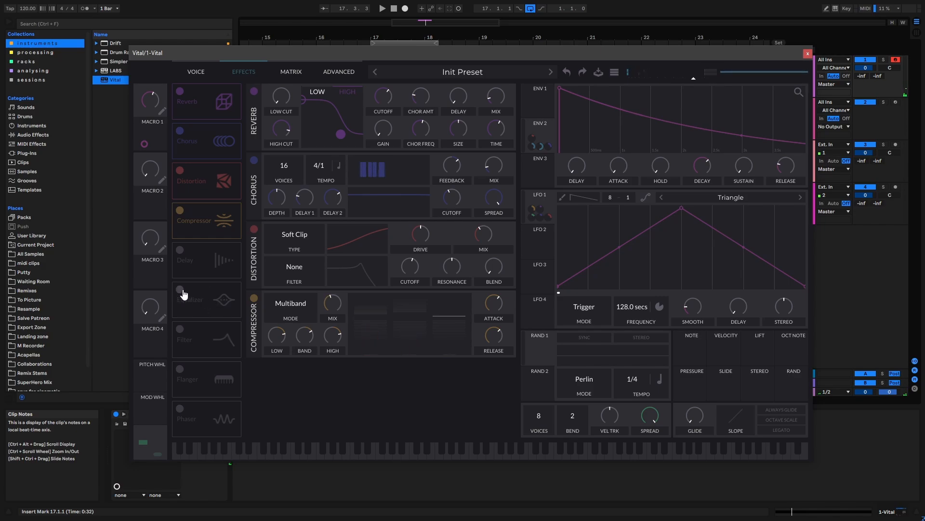
# Enable the Filter effect at the start of the chain and change its type to Phaser : Positive.
pyautogui.click(181, 330)
pyautogui.moveTo(209, 341); pyautogui.dragTo(328, 97)
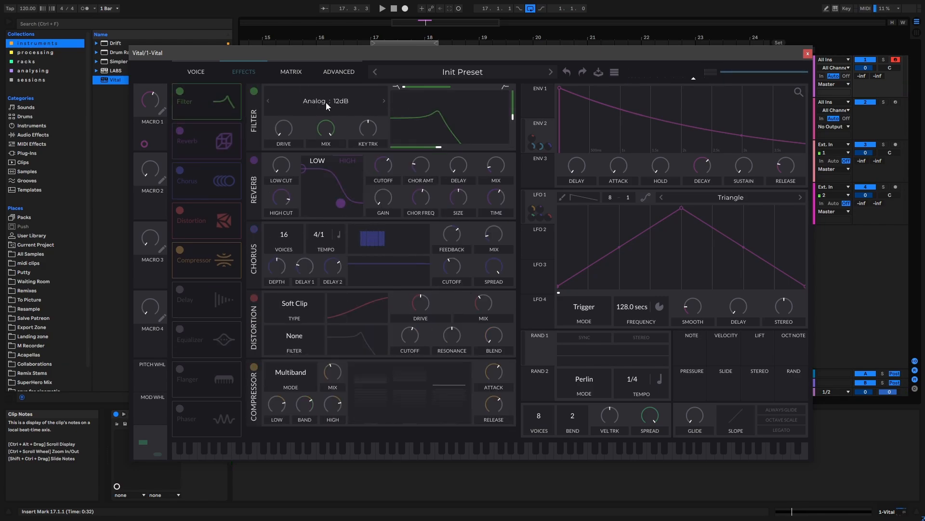
pyautogui.click(326, 103)
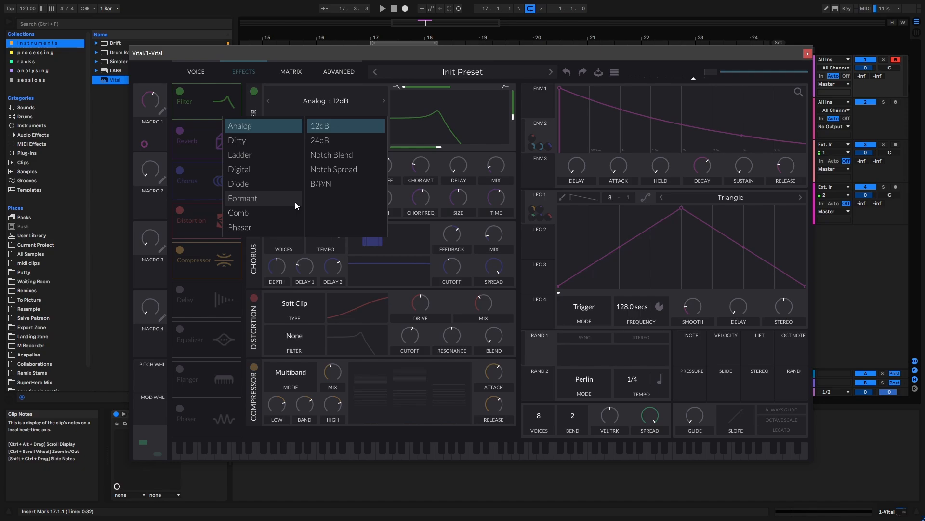
pyautogui.click(261, 226)
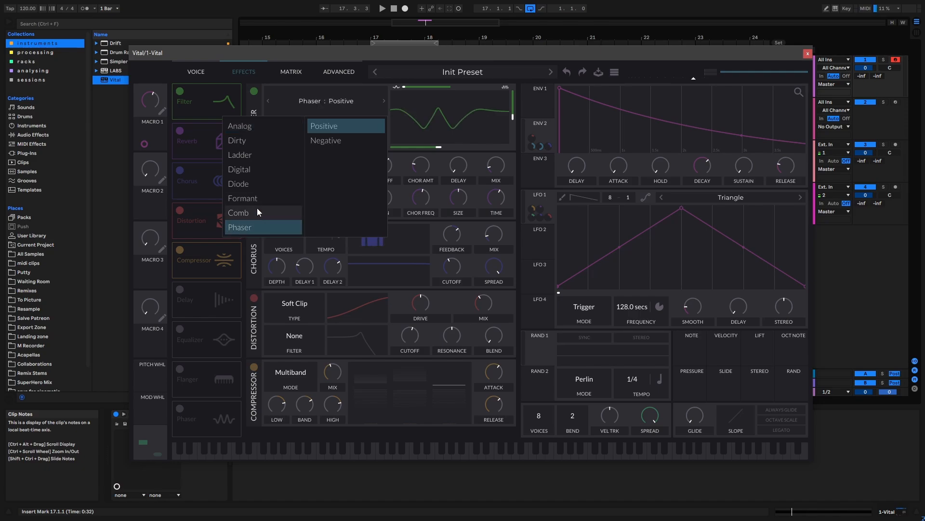
# Raise the phaser filter's cutoff and try modulating it with LFO 1 while auditioning the loop.
pyautogui.press('space')
pyautogui.moveTo(440, 146); pyautogui.dragTo(461, 147)
pyautogui.press('space')
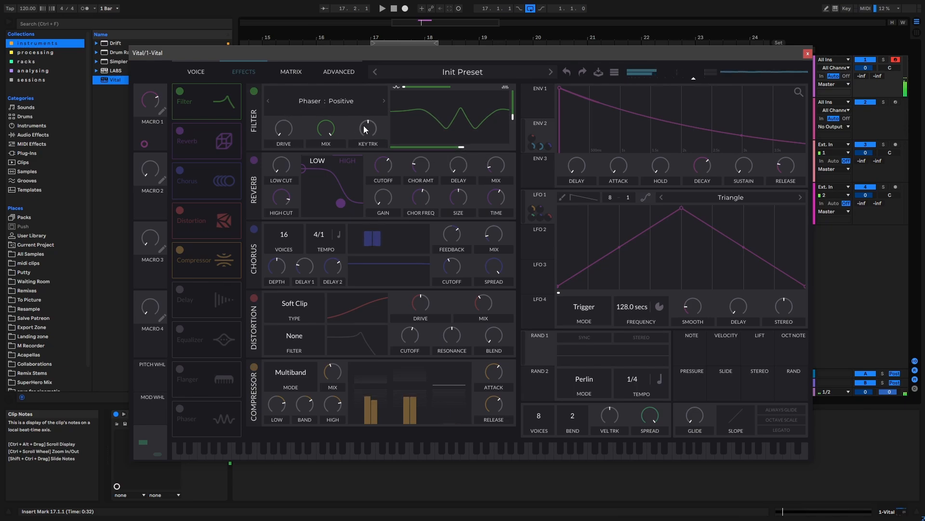
pyautogui.moveTo(541, 212); pyautogui.dragTo(449, 122)
pyautogui.press('space')
pyautogui.press('space')
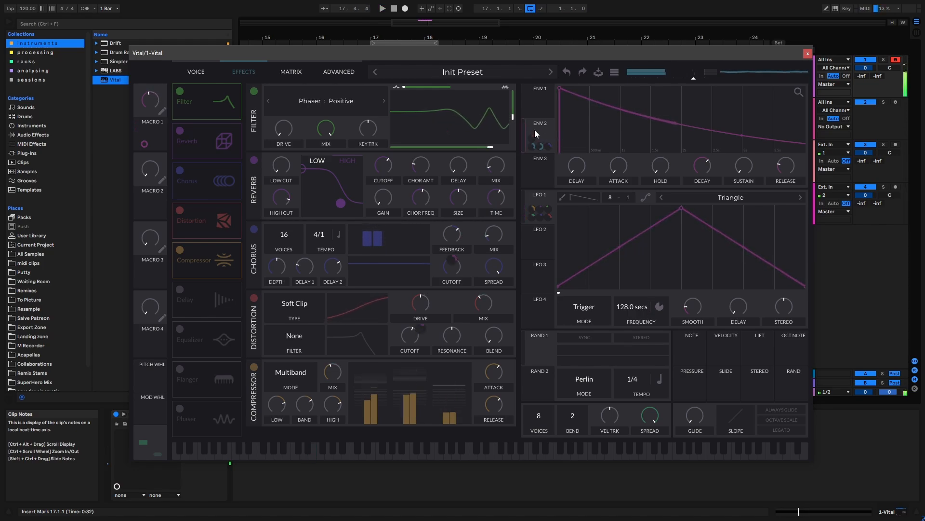
# Modulate the phaser filter's cutoff with Envelope 2 at a negative amount of about -43.78 and audition the sweep.
pyautogui.moveTo(533, 136); pyautogui.dragTo(444, 149)
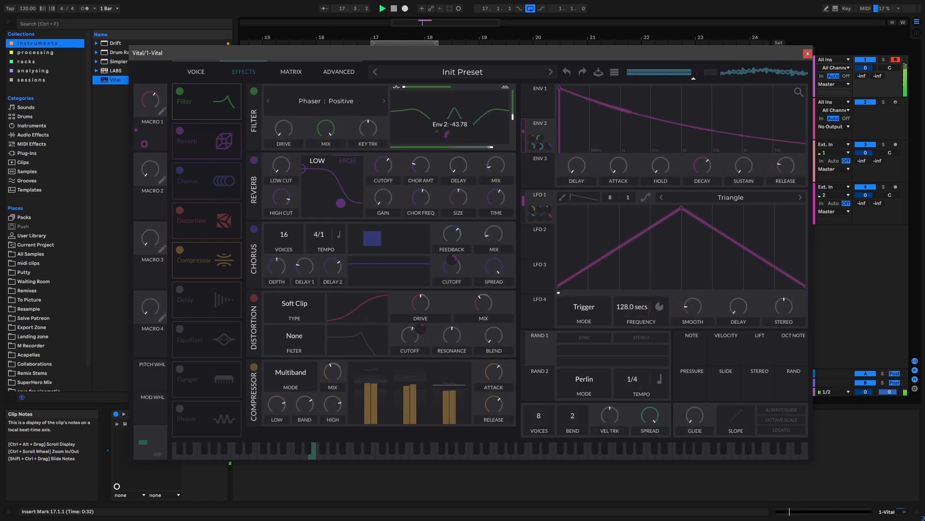
pyautogui.moveTo(451, 132)
pyautogui.mouseDown()
pyautogui.moveTo(472, 127)
pyautogui.moveTo(471, 159)
pyautogui.moveTo(448, 130)
pyautogui.mouseUp()
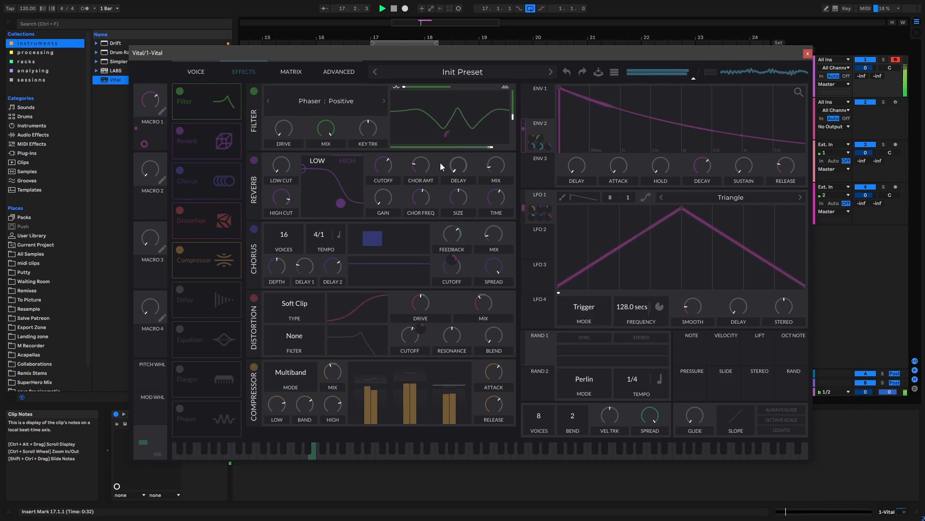
pyautogui.moveTo(227, 113); pyautogui.dragTo(229, 82)
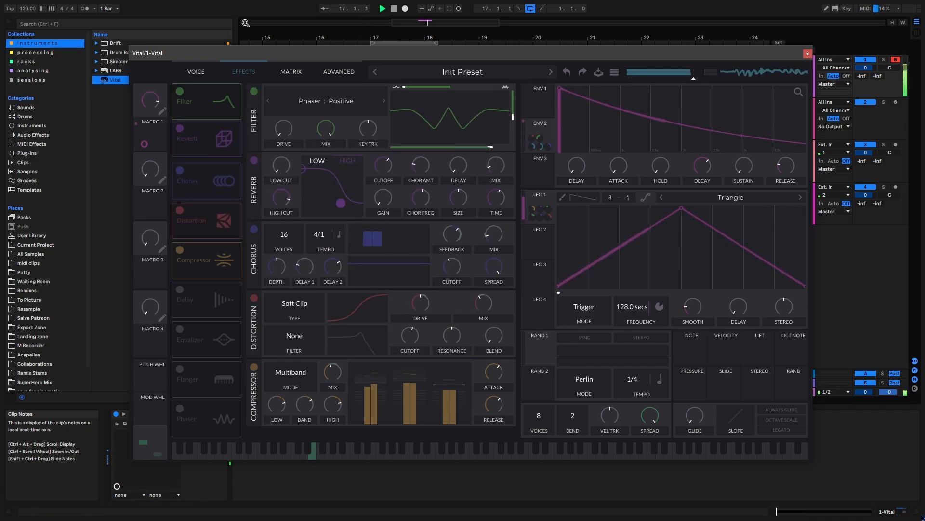
pyautogui.press('space')
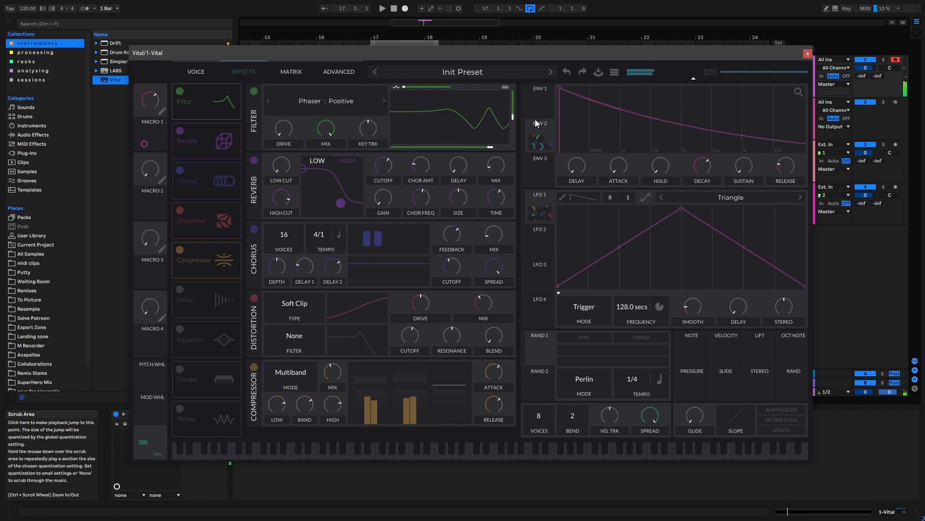
# Lower the phaser filter's resonance, modulate it with Envelope 2, and play the loop.
pyautogui.press('space')
pyautogui.moveTo(516, 134); pyautogui.dragTo(515, 163)
pyautogui.press('space')
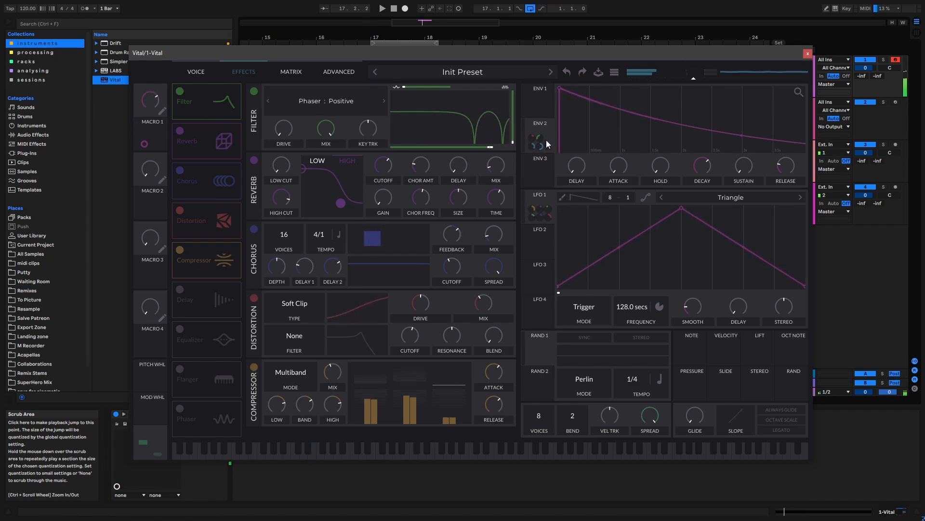
pyautogui.moveTo(531, 131); pyautogui.dragTo(516, 125)
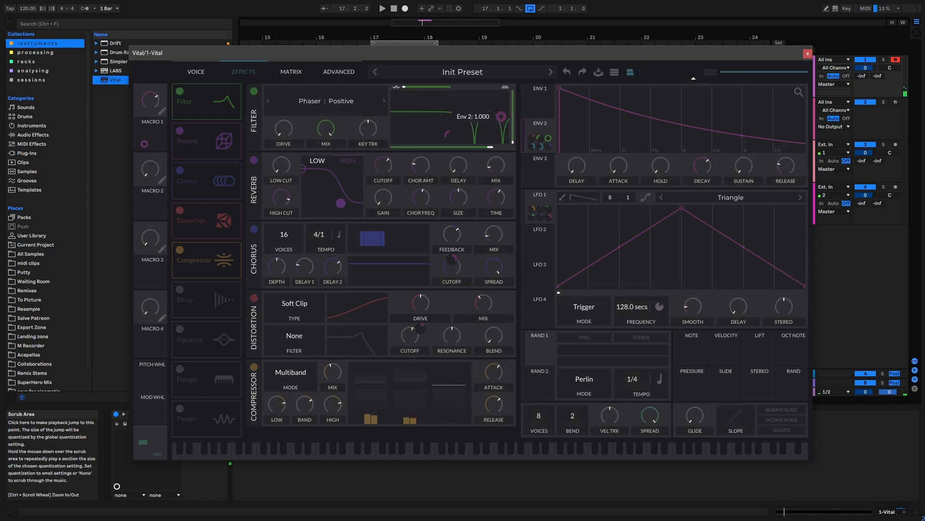
pyautogui.press('space')
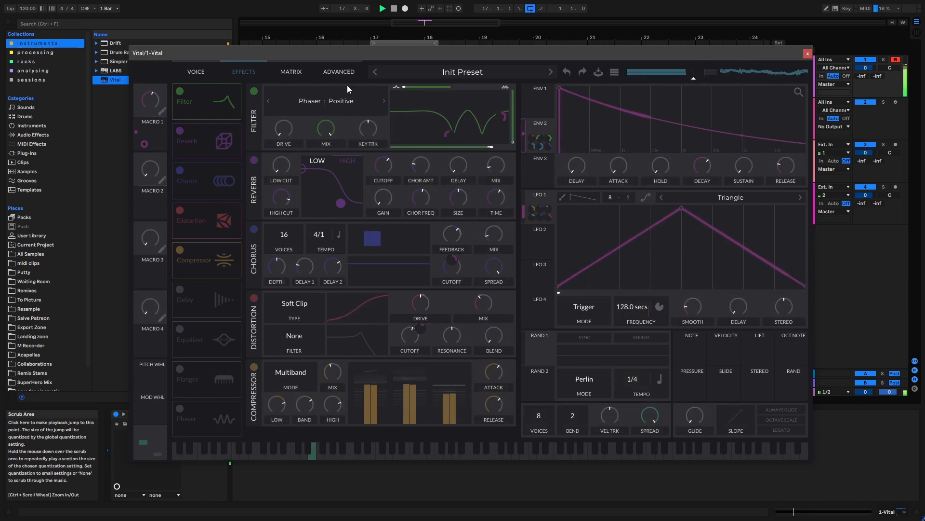
# Return to Vital's voice page and close the plug-in window.
pyautogui.click(197, 71)
pyautogui.moveTo(233, 58); pyautogui.dragTo(225, 49)
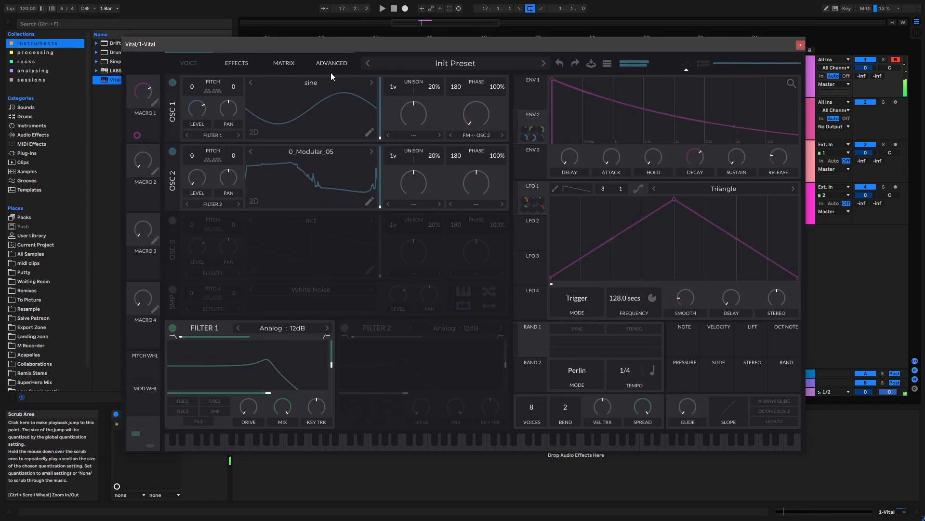
pyautogui.click(801, 46)
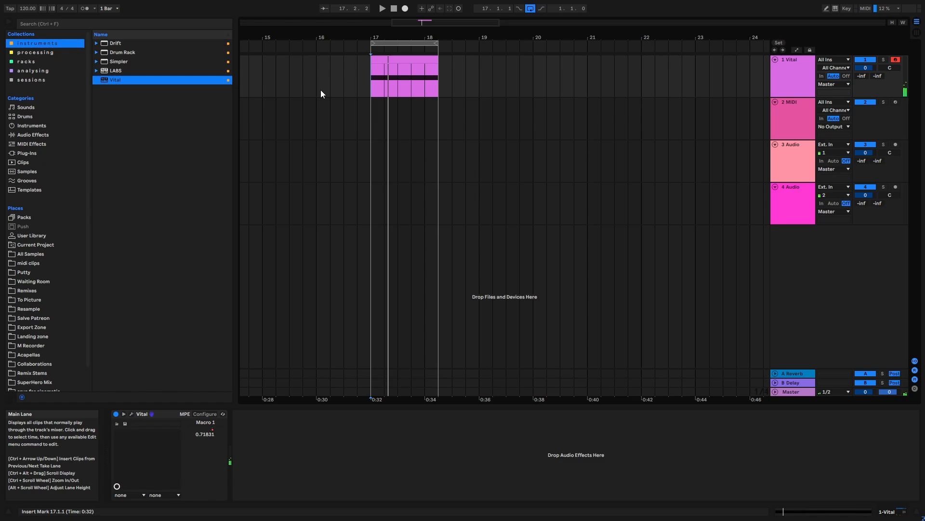
# Find the Limiter audio effect and add it after Vital, keeping its ceiling at 0.00 dB.
pyautogui.click(123, 22)
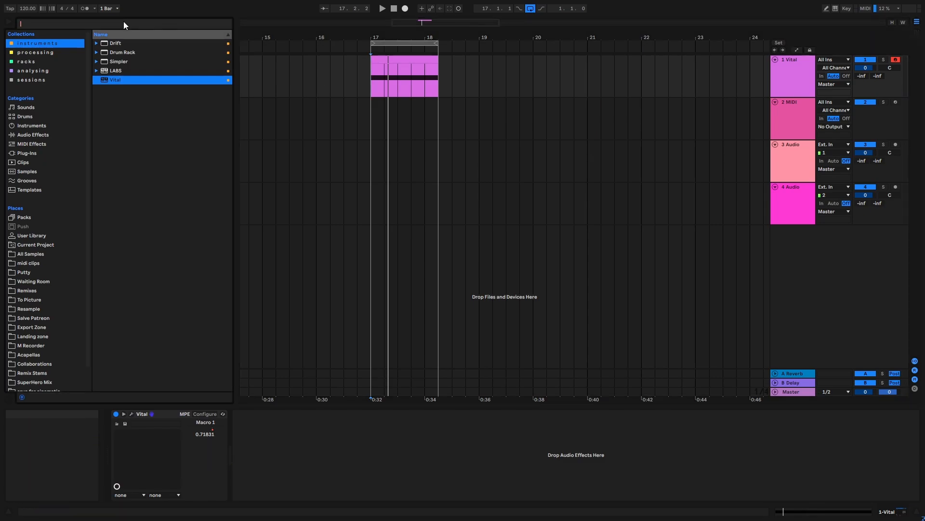
pyautogui.write('lim')
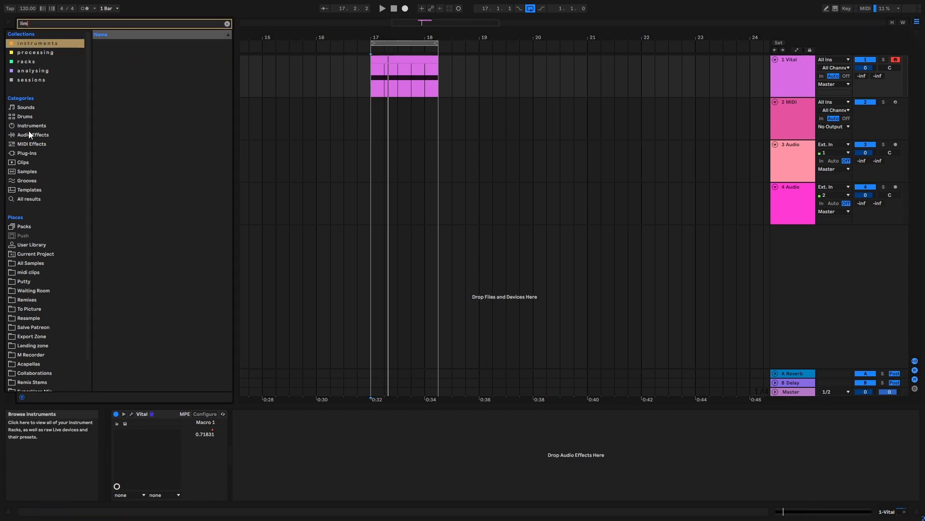
pyautogui.click(28, 133)
pyautogui.doubleClick(123, 44)
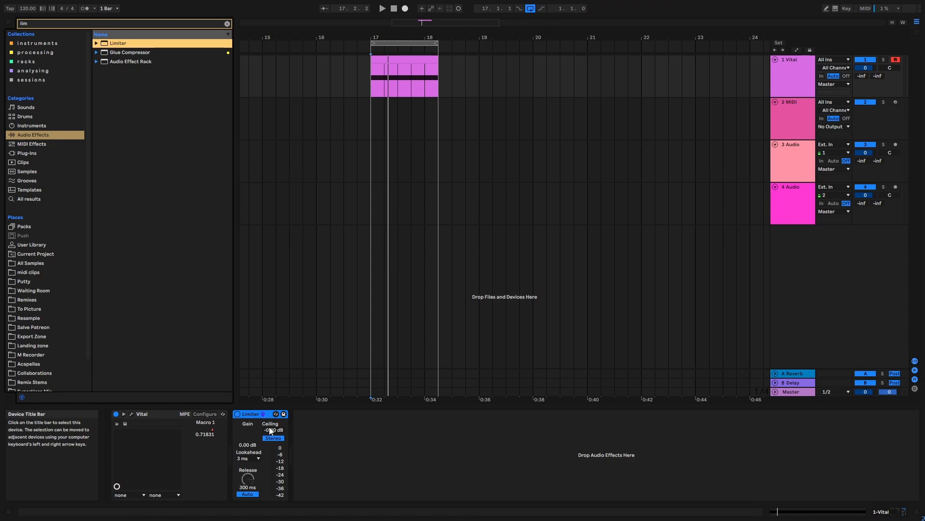
pyautogui.moveTo(269, 430); pyautogui.dragTo(264, 424)
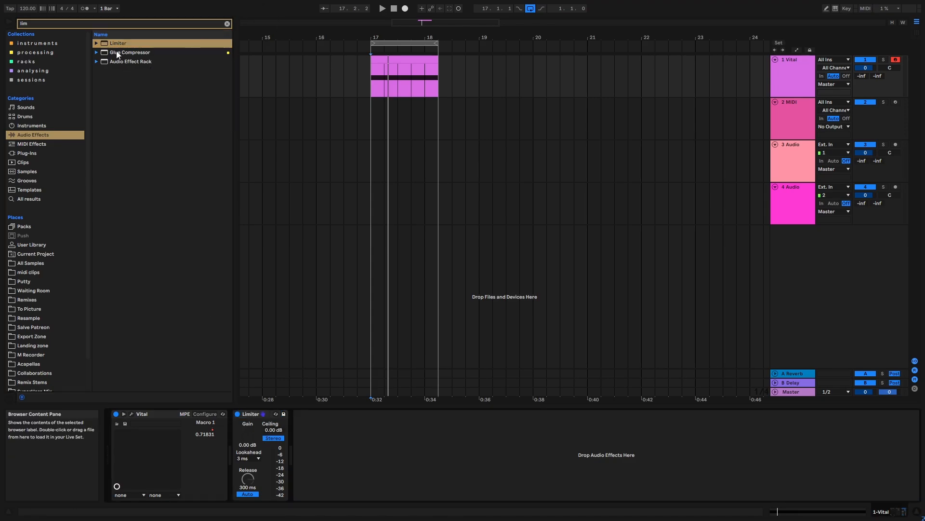
# Insert a Glue Compressor before the Limiter with threshold -27.3 dB and makeup 9.05 dB, and audition the loop.
pyautogui.moveTo(129, 52); pyautogui.dragTo(263, 429)
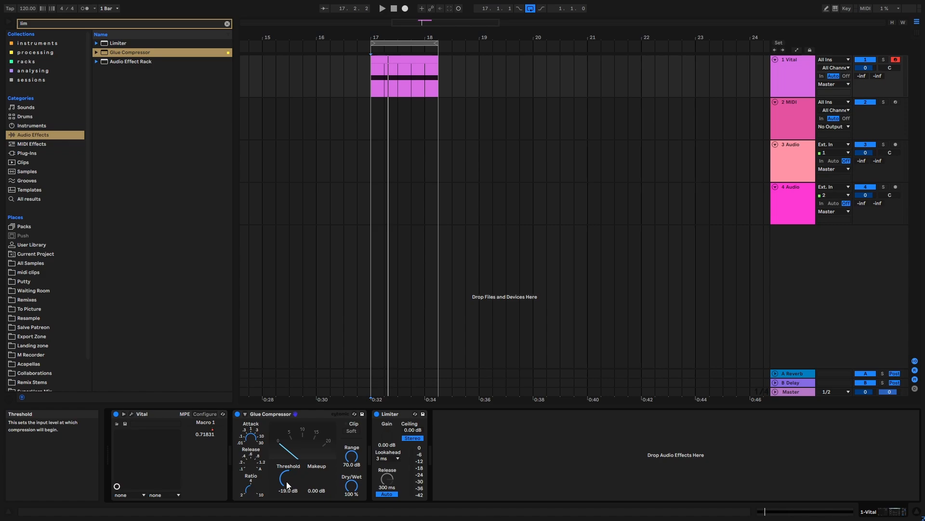
pyautogui.press('space')
pyautogui.moveTo(316, 478)
pyautogui.mouseDown()
pyautogui.moveTo(316, 470)
pyautogui.moveTo(284, 498)
pyautogui.moveTo(316, 466)
pyautogui.mouseUp()
pyautogui.press('space')
pyautogui.press('space')
pyautogui.press('space')
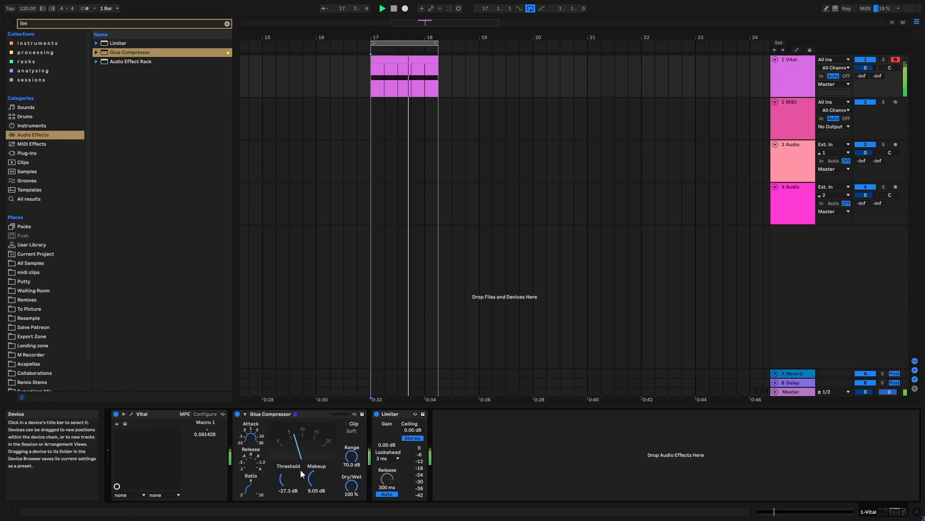
# Insert an EQ Eight before the Limiter and boost band 3 by about 6.32 dB at 3.67 kHz.
pyautogui.click(227, 24)
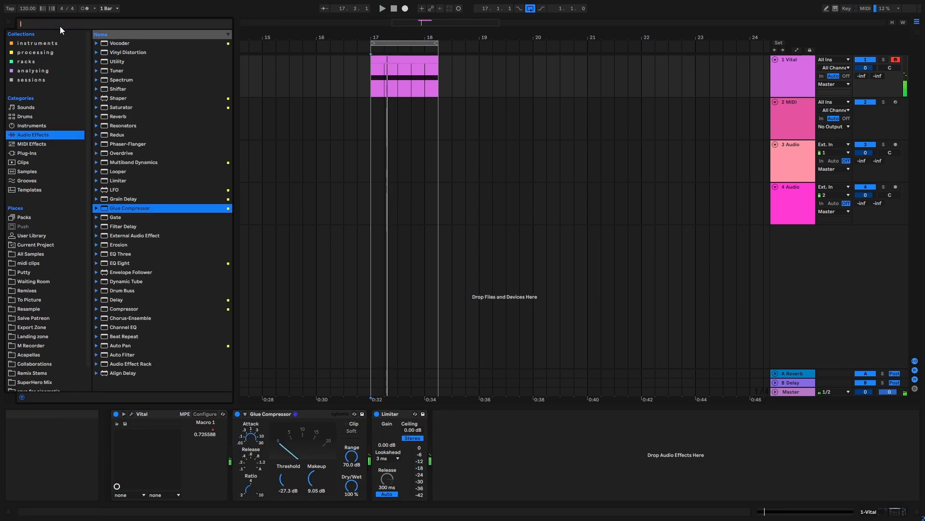
pyautogui.write('eq')
pyautogui.press('Down')
pyautogui.press('Down')
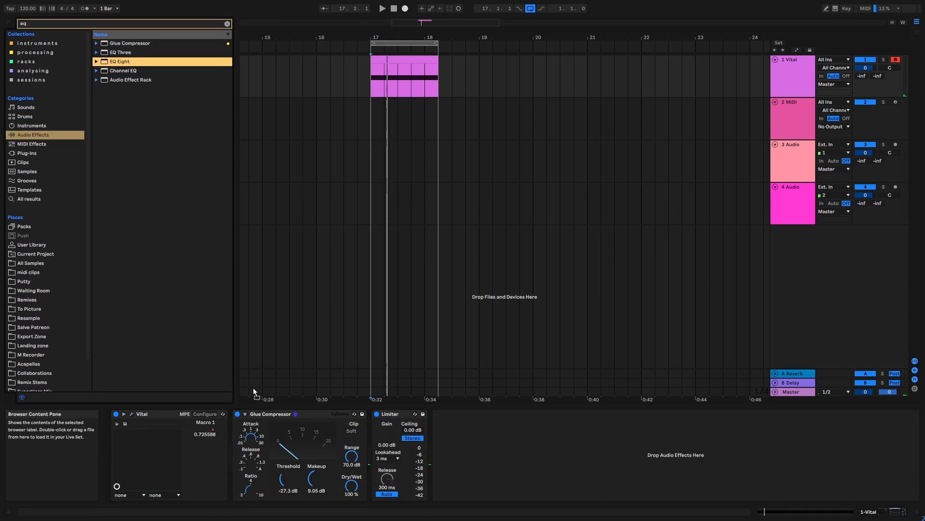
pyautogui.press('Return')
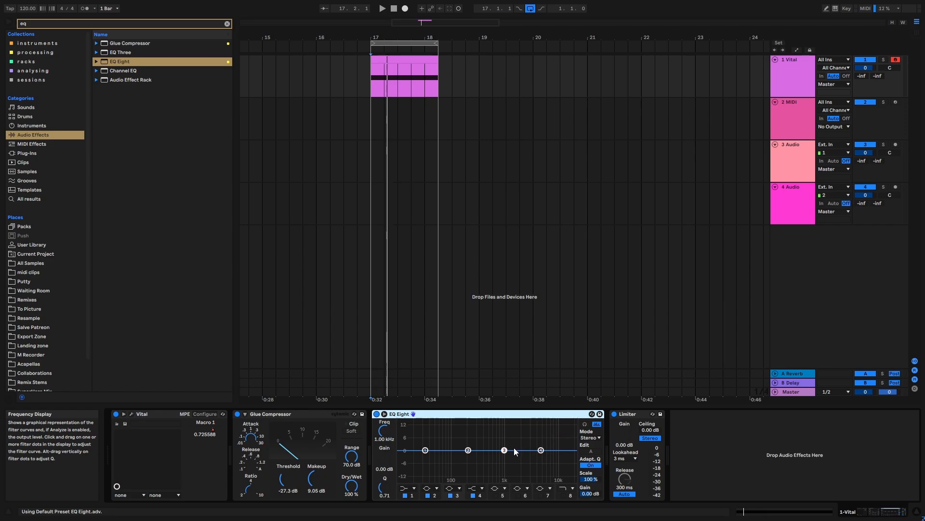
pyautogui.moveTo(504, 449); pyautogui.dragTo(524, 451)
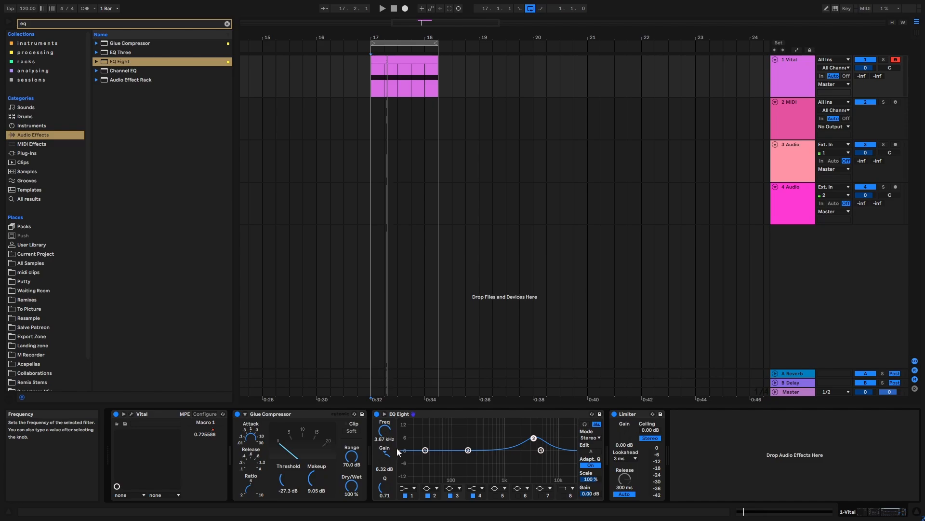
# Automate EQ Eight's band 3 frequency from 3.67 kHz down to 131 Hz across the clip, and lower its gain to 3.81 dB while auditioning.
pyautogui.press('a')
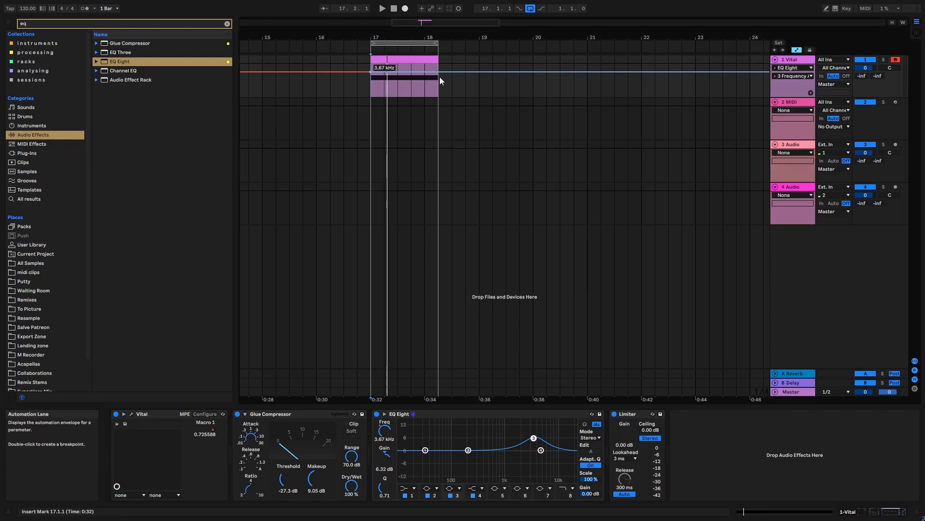
pyautogui.moveTo(439, 72); pyautogui.dragTo(438, 86)
pyautogui.press('space')
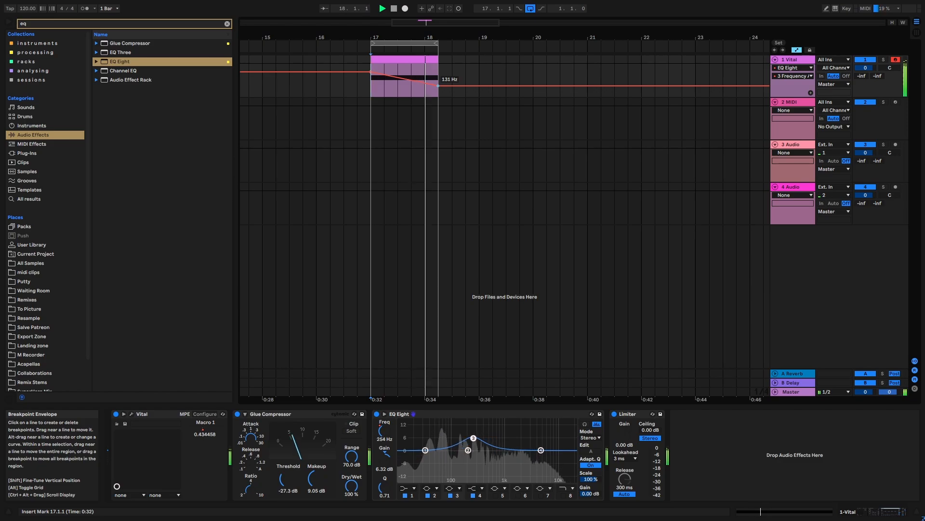
pyautogui.press('space')
pyautogui.press('a')
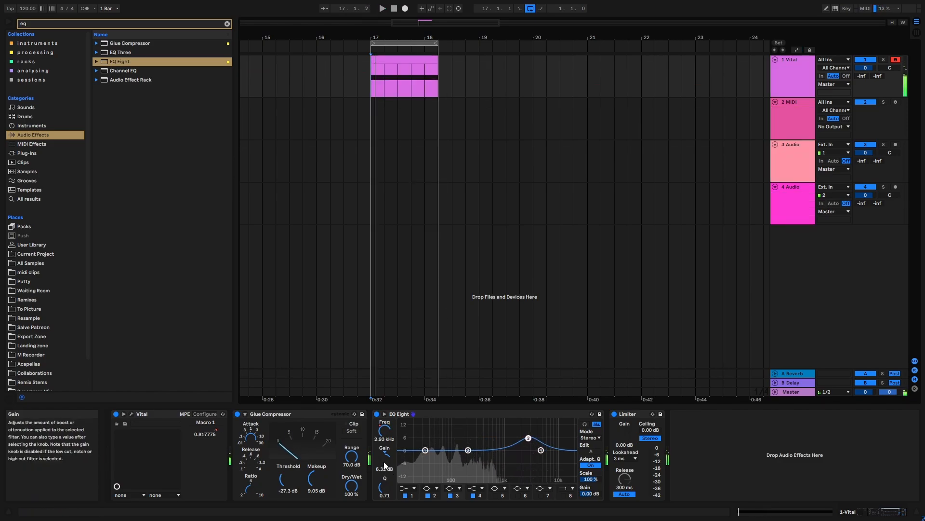
pyautogui.press('space')
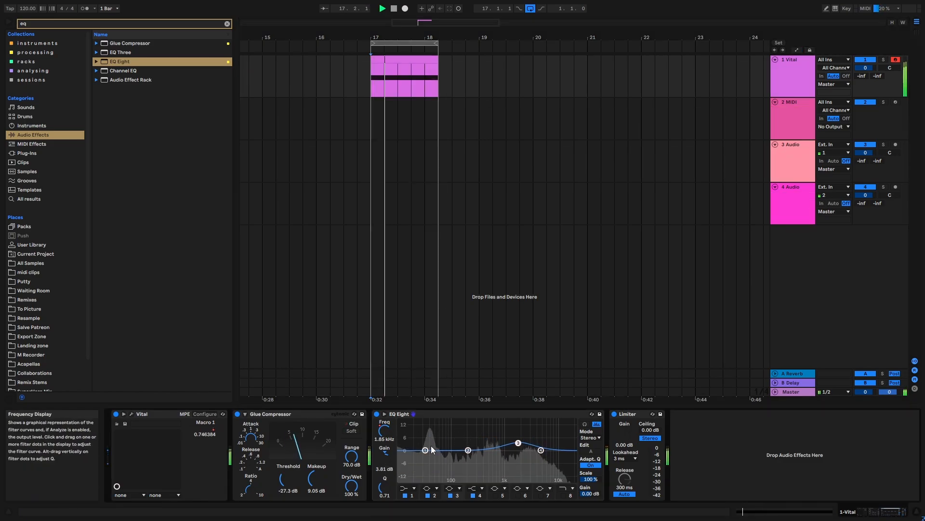
# Insert an Overdrive before the Limiter with drive 18 %, dynamics 19 % and dry/wet 39 %.
pyautogui.click(227, 25)
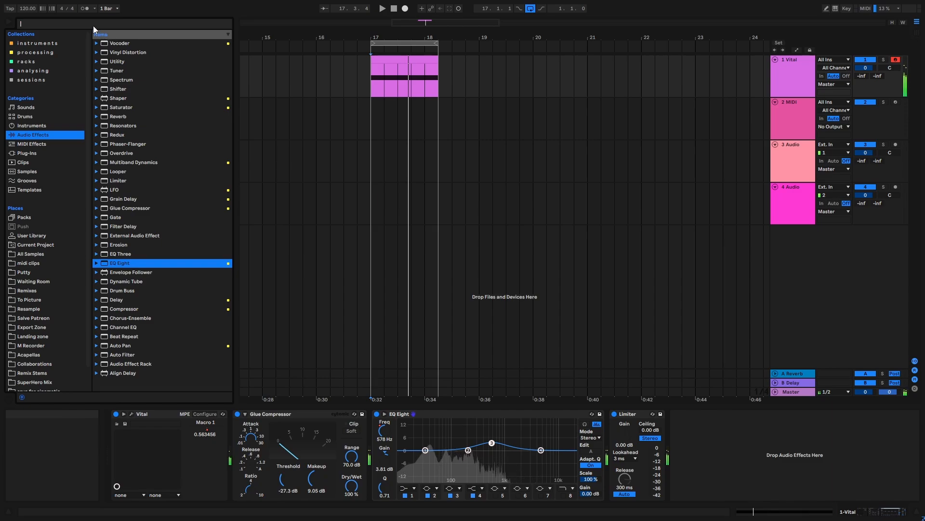
pyautogui.write('over')
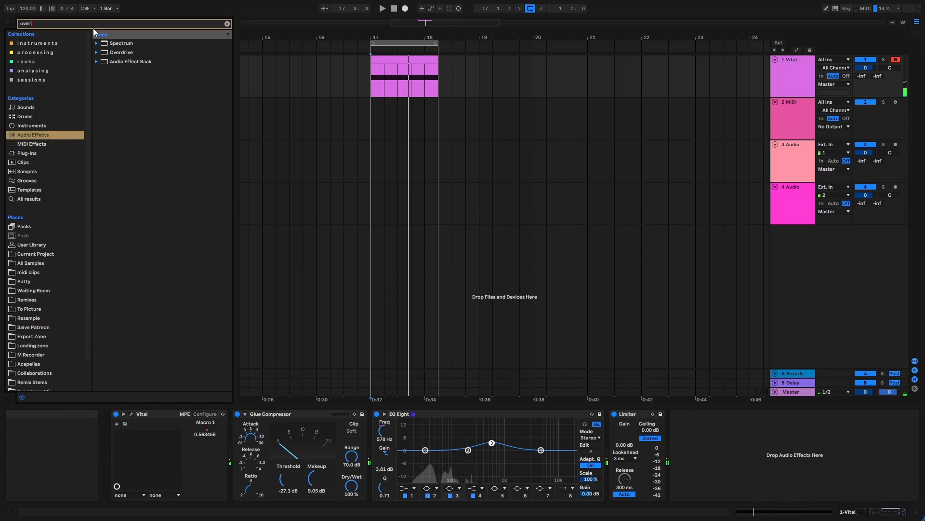
pyautogui.moveTo(129, 48); pyautogui.dragTo(653, 432)
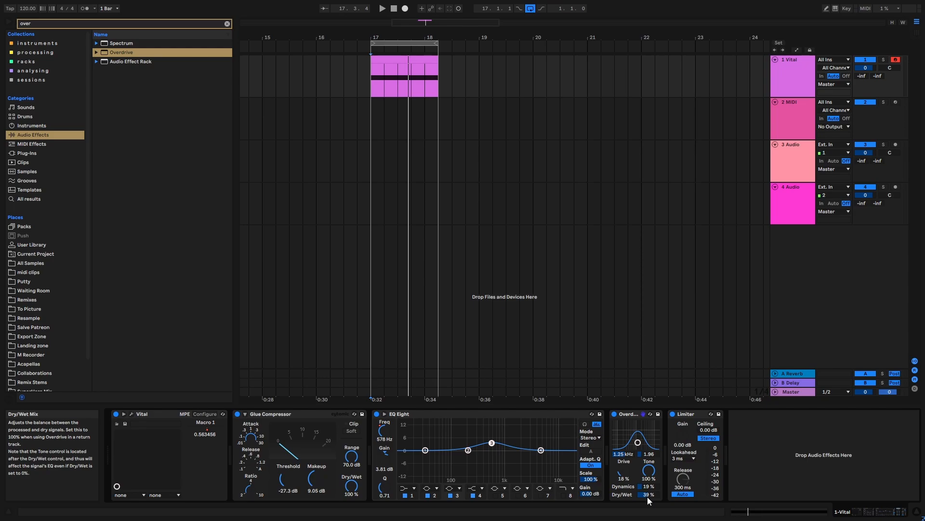
# Automate the Overdrive's filter frequency to fall across the clip from about 1.14 kHz, adjusting both breakpoints during playback.
pyautogui.press('a')
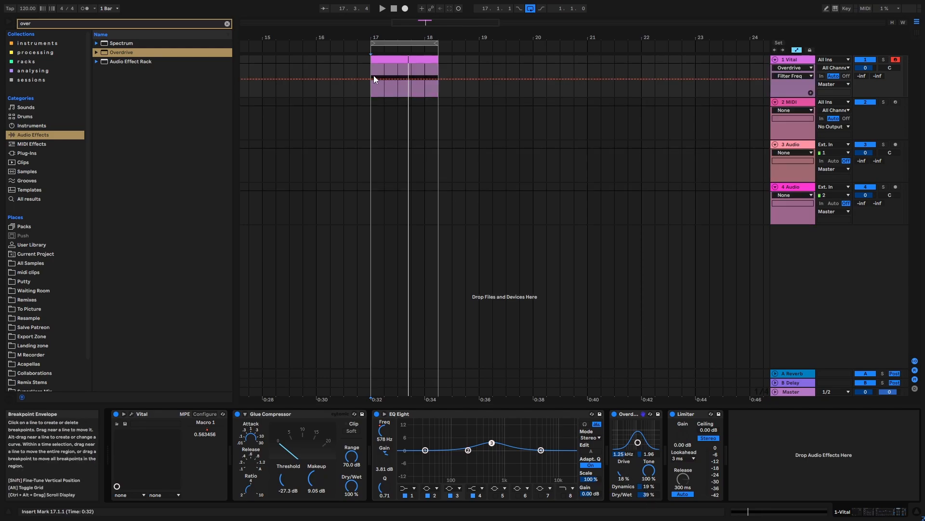
pyautogui.moveTo(372, 78); pyautogui.dragTo(372, 73)
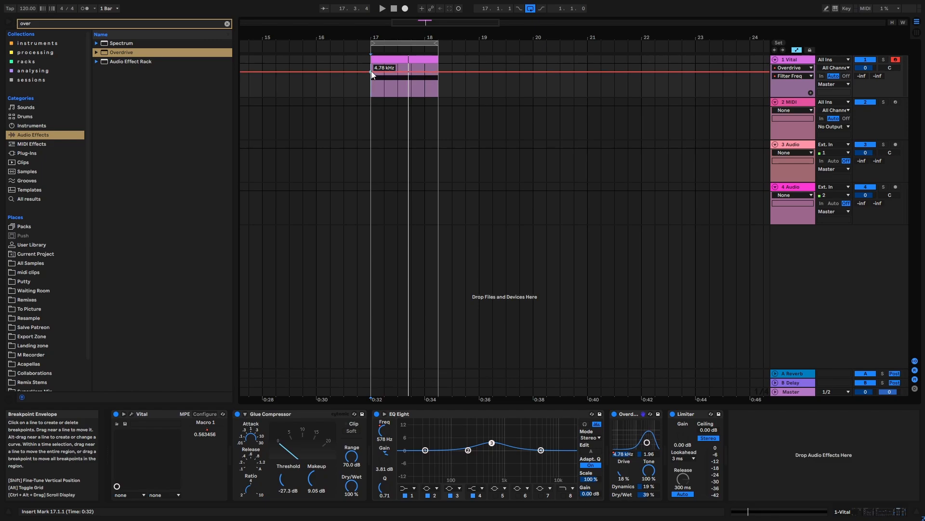
pyautogui.moveTo(436, 72); pyautogui.dragTo(437, 84)
pyautogui.press('space')
pyautogui.moveTo(371, 73); pyautogui.dragTo(374, 78)
pyautogui.moveTo(436, 83); pyautogui.dragTo(438, 90)
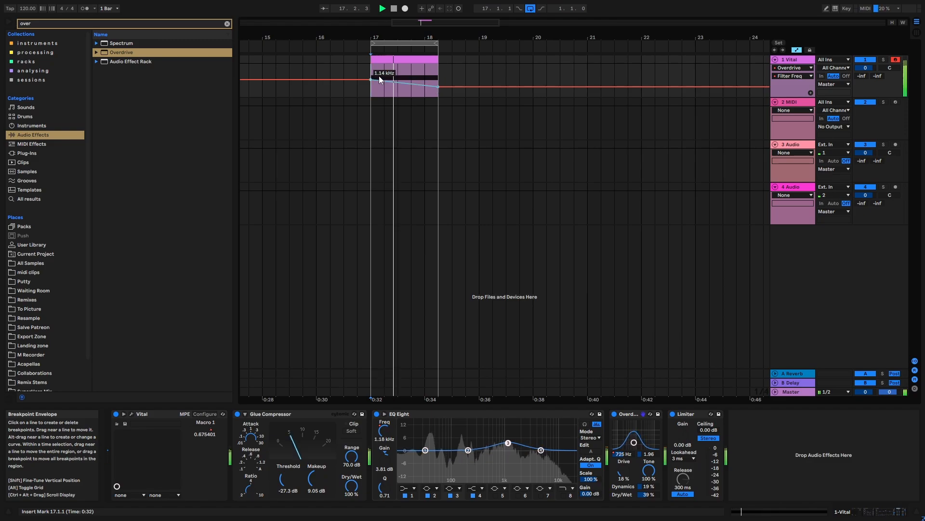
pyautogui.press('a')
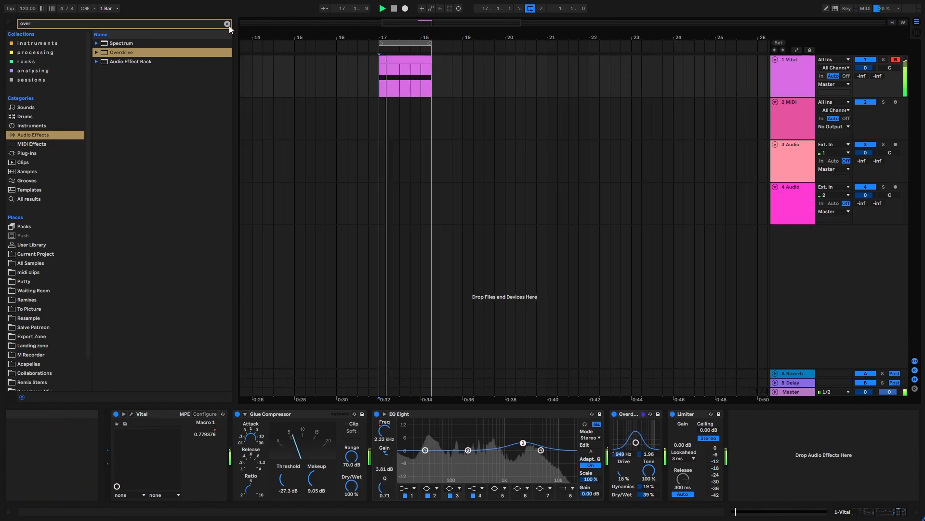
# Add a Phaser-Flanger to the Vital track with amount 34 %, feedback 80 % and dry/wet 21 %, auditioning the loop.
pyautogui.click(227, 23)
pyautogui.click(399, 108)
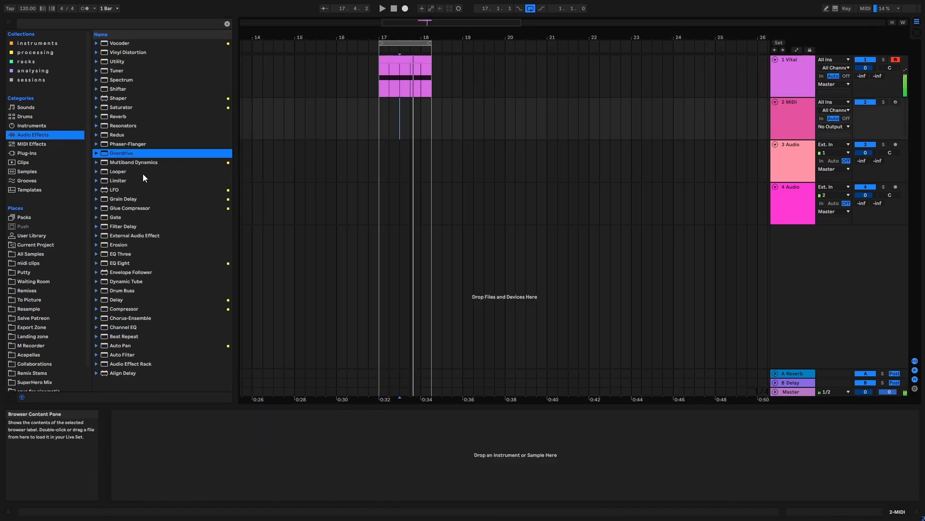
pyautogui.moveTo(125, 141); pyautogui.dragTo(538, 160)
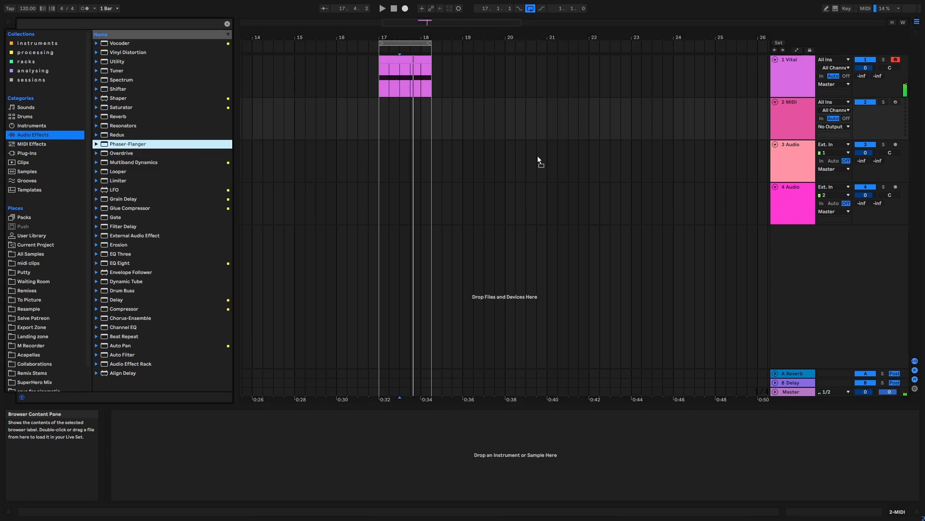
pyautogui.moveTo(801, 75); pyautogui.dragTo(802, 75)
pyautogui.press('space')
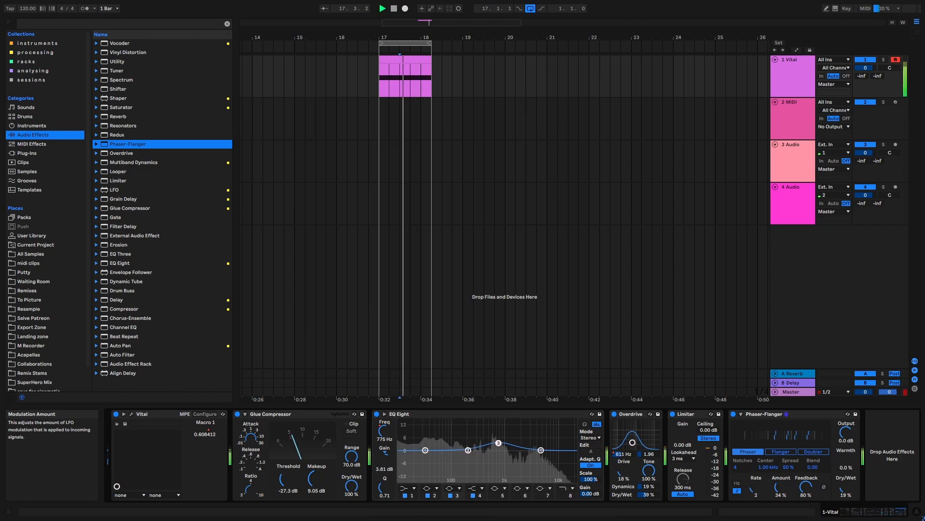
pyautogui.moveTo(851, 490); pyautogui.dragTo(850, 489)
pyautogui.click(797, 49)
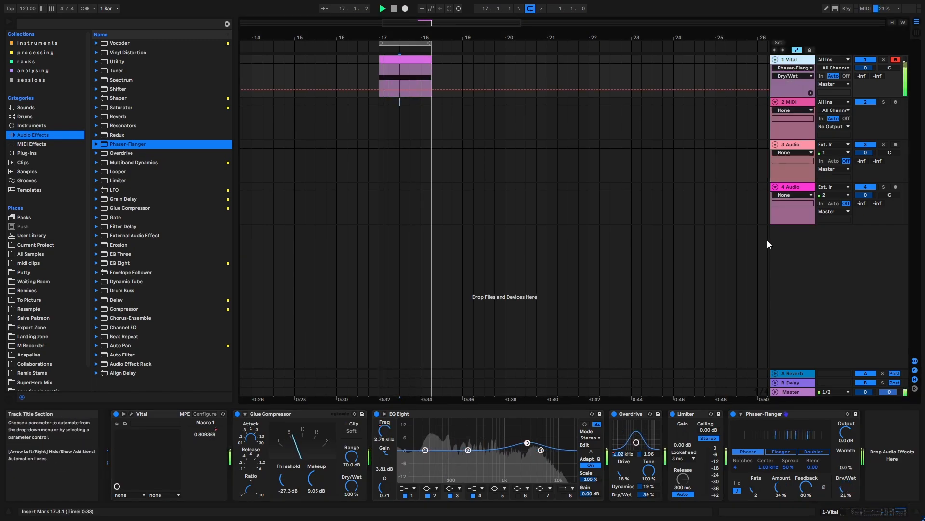
# Move the Phaser-Flanger between the Overdrive and the Limiter and play the loop.
pyautogui.click(748, 415)
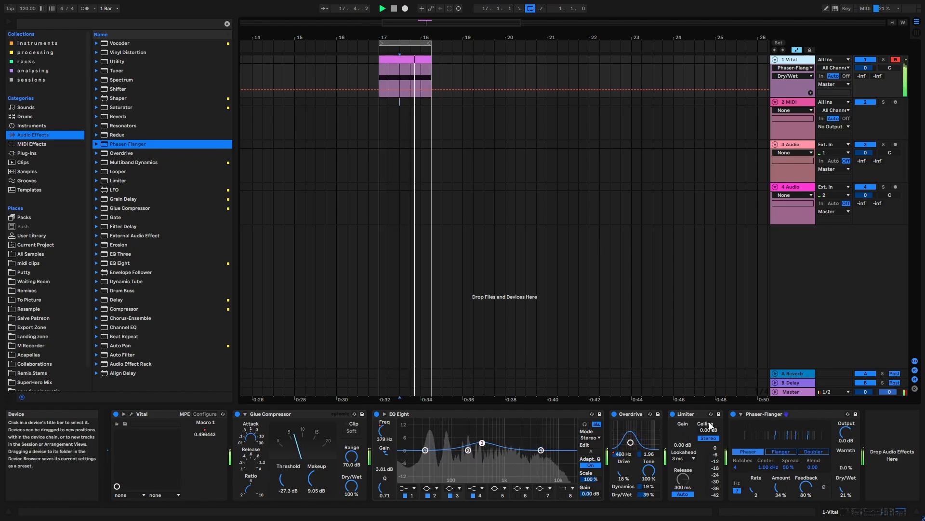
pyautogui.press('space')
pyautogui.moveTo(669, 426); pyautogui.dragTo(670, 426)
pyautogui.press('space')
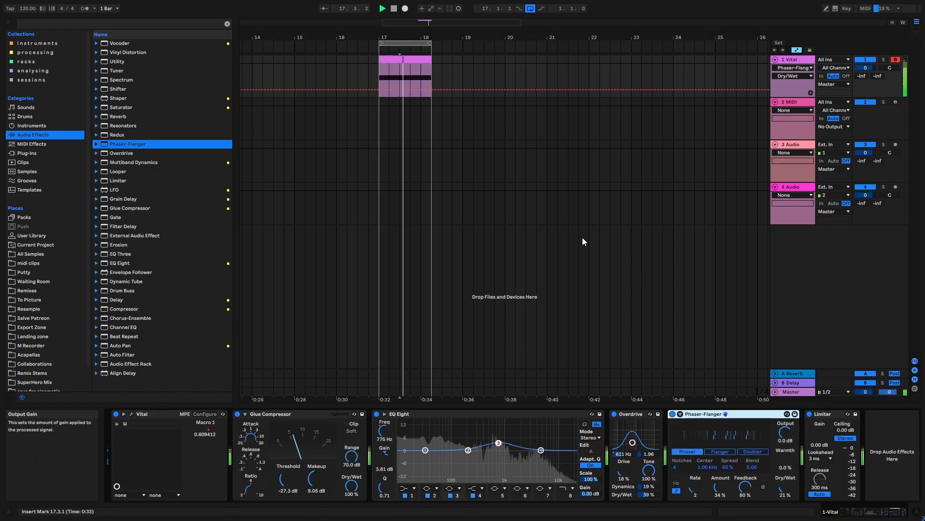
pyautogui.press('space')
# Select all arrangement material within the loop region and hide the automation lanes.
pyautogui.moveTo(401, 38); pyautogui.dragTo(401, 67)
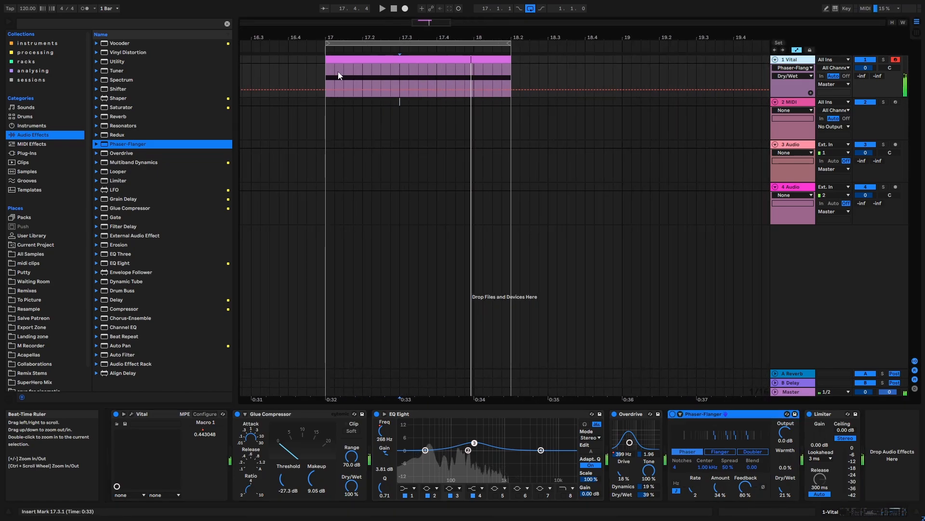
pyautogui.moveTo(312, 67); pyautogui.dragTo(503, 82)
pyautogui.click(568, 86)
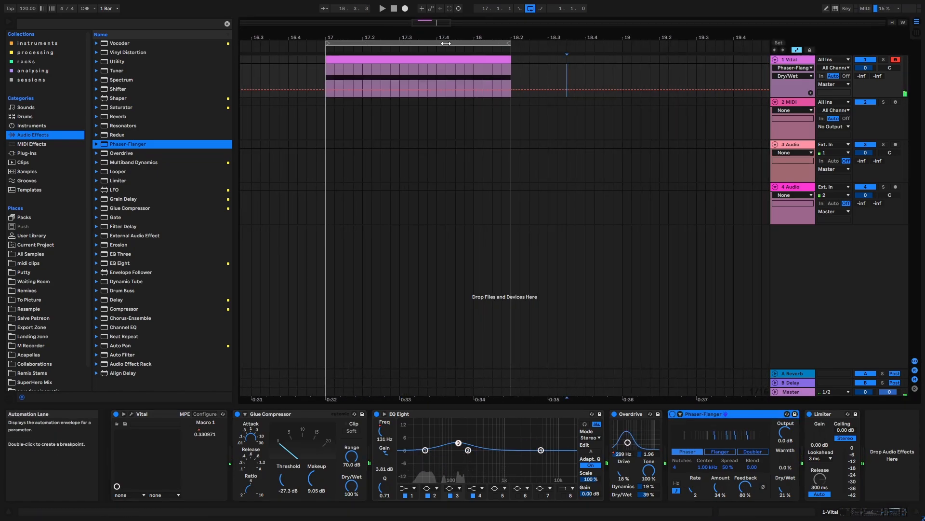
pyautogui.click(450, 44)
pyautogui.press('a')
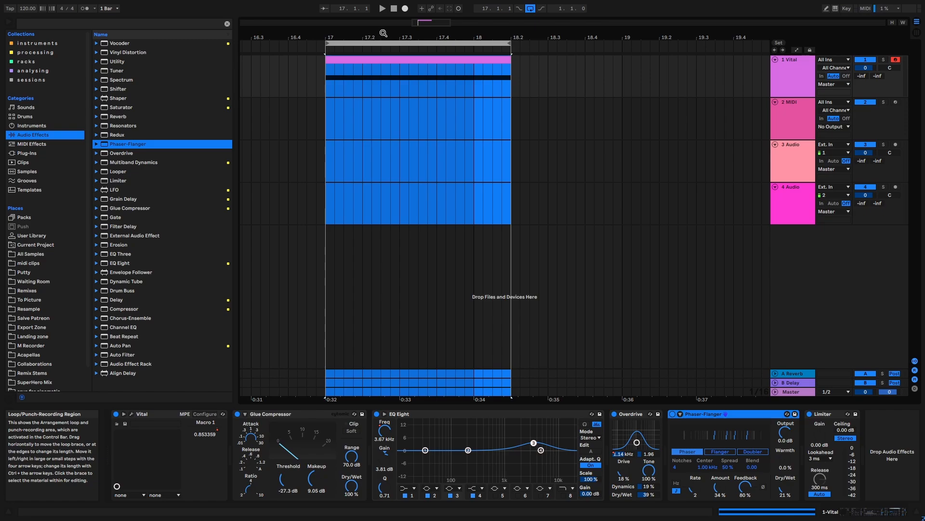
pyautogui.moveTo(384, 33); pyautogui.dragTo(383, 19)
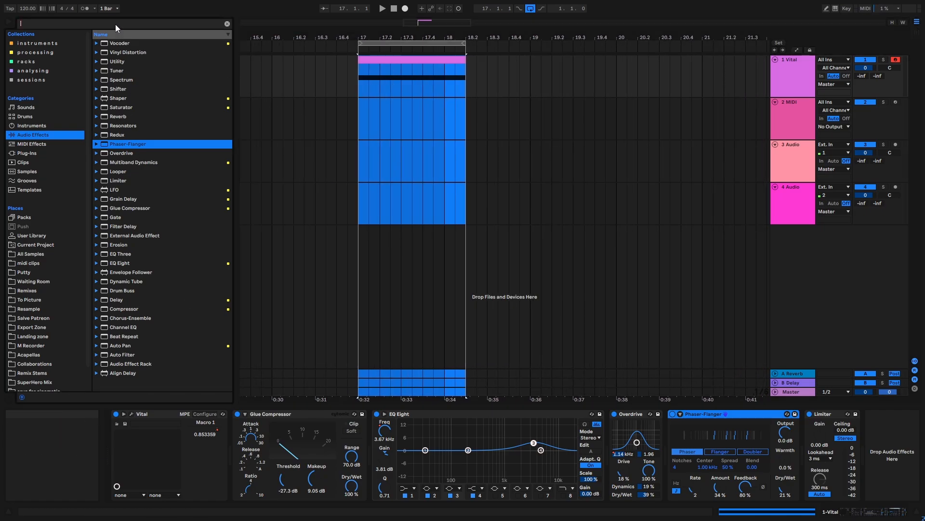
# Insert a Chorus-Ensemble directly after Vital and set dry/wet to 20 % and feedback to 46 % during playback.
pyautogui.hotkey('ctrl', 'f')
pyautogui.write('chor')
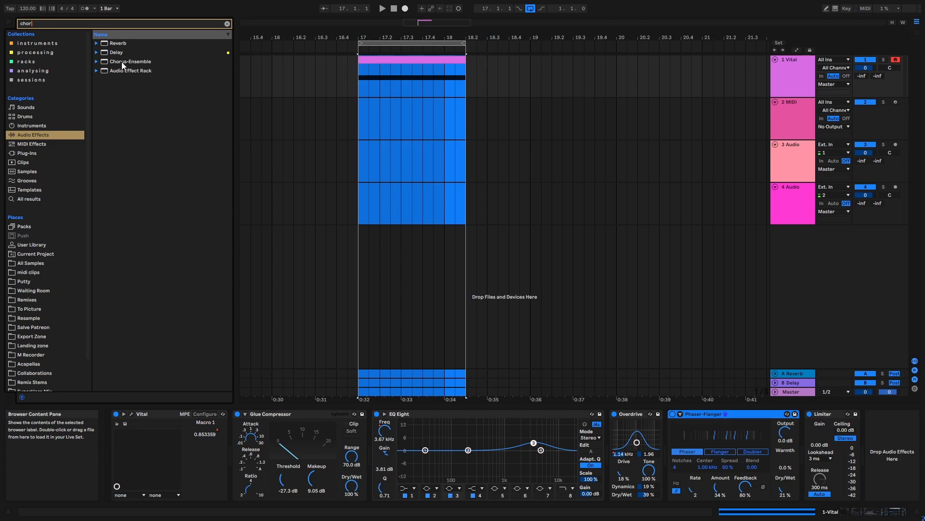
pyautogui.moveTo(130, 62); pyautogui.dragTo(264, 449)
pyautogui.press('space')
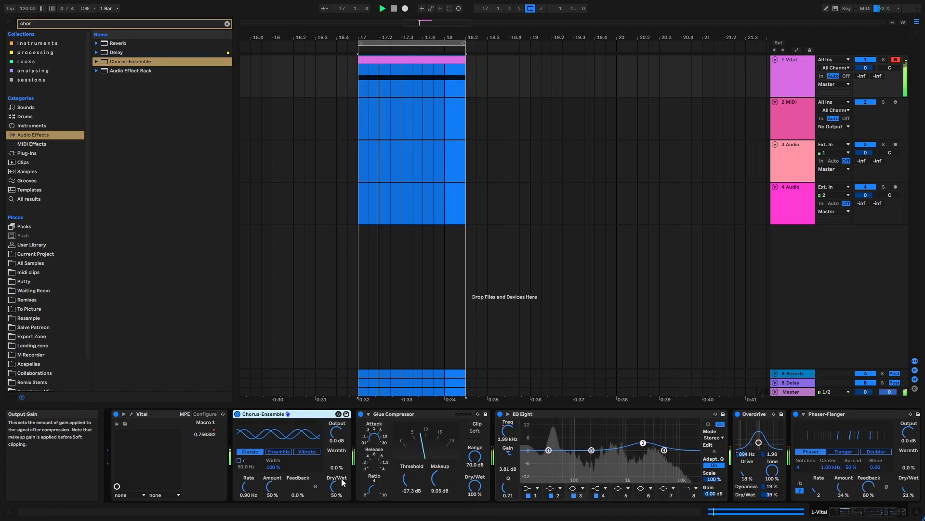
pyautogui.moveTo(337, 486); pyautogui.dragTo(337, 505)
pyautogui.moveTo(298, 486); pyautogui.dragTo(298, 455)
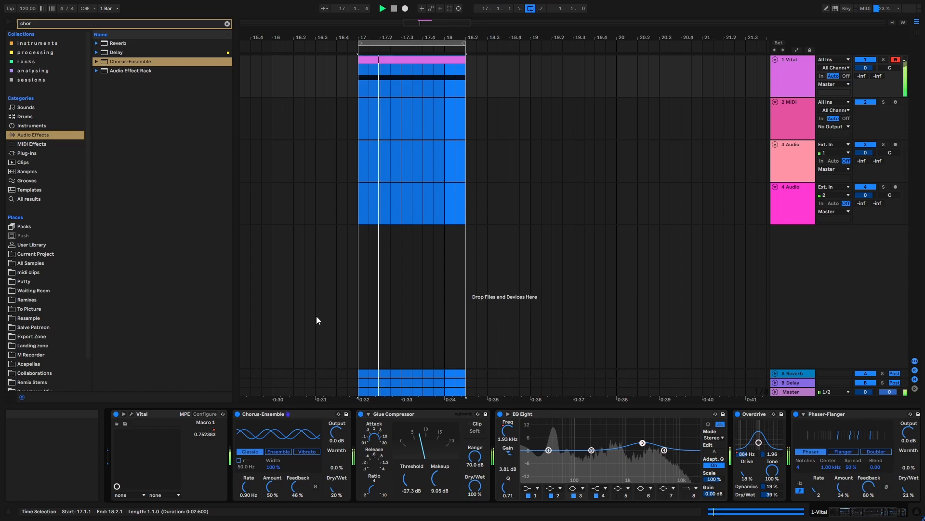
# Clear the browser search and set audio track 3's input to Resampling.
pyautogui.click(227, 23)
pyautogui.moveTo(405, 37); pyautogui.dragTo(405, 27)
pyautogui.click(787, 146)
pyautogui.click(825, 144)
pyautogui.click(845, 168)
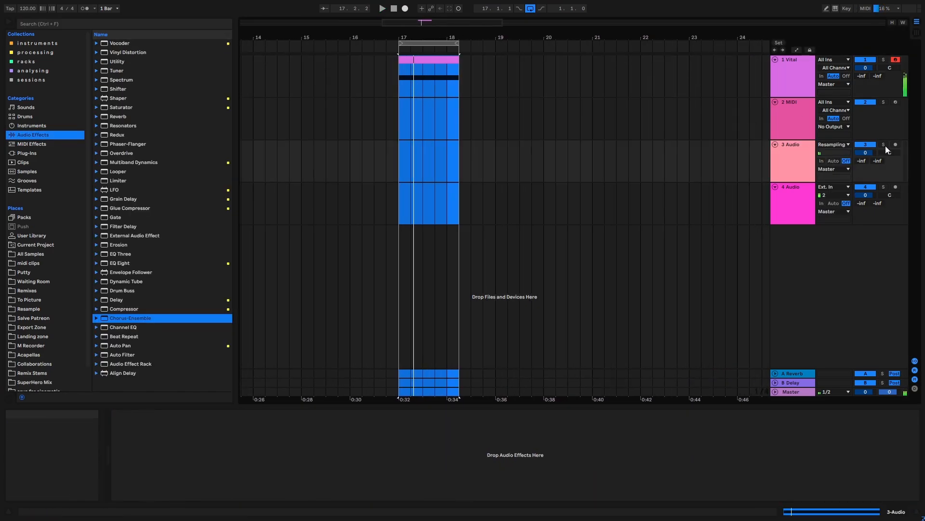
# Arm audio track 3 and record one pass of the loop as resampled audio.
pyautogui.click(896, 144)
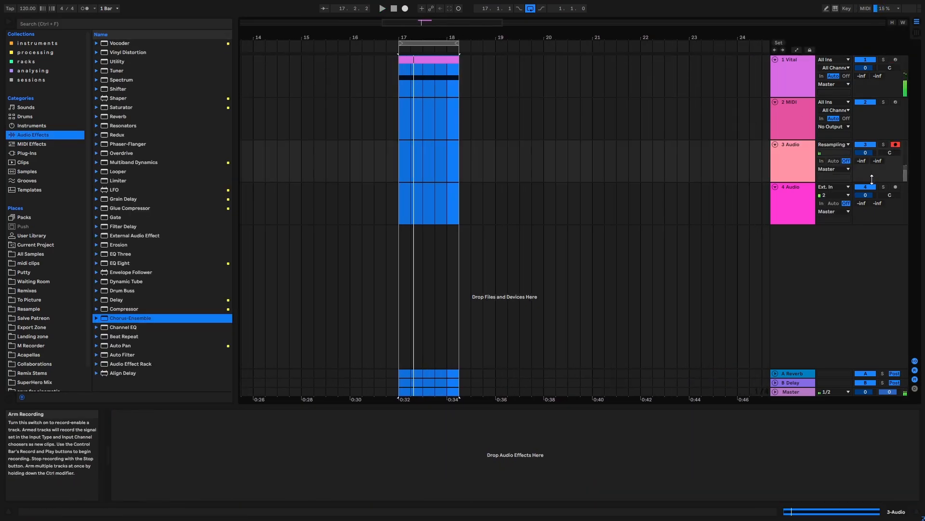
pyautogui.click(406, 9)
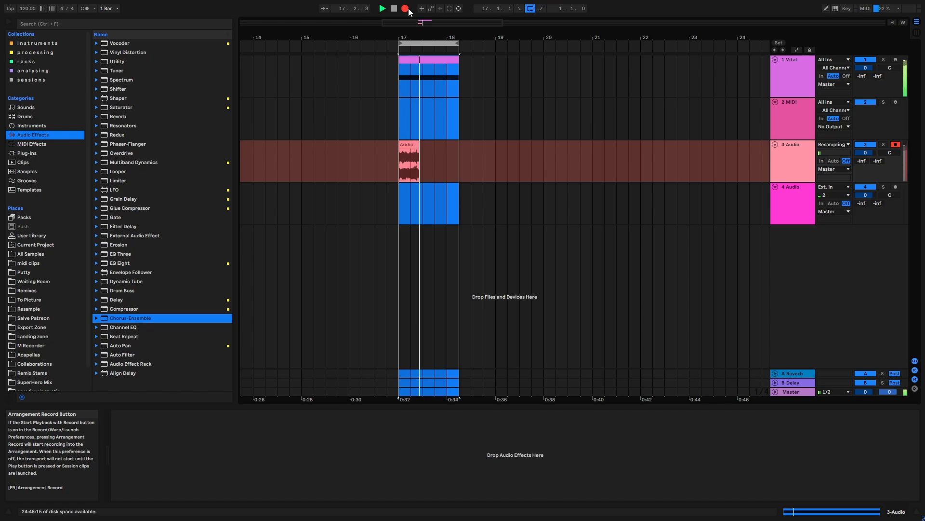
pyautogui.press('space')
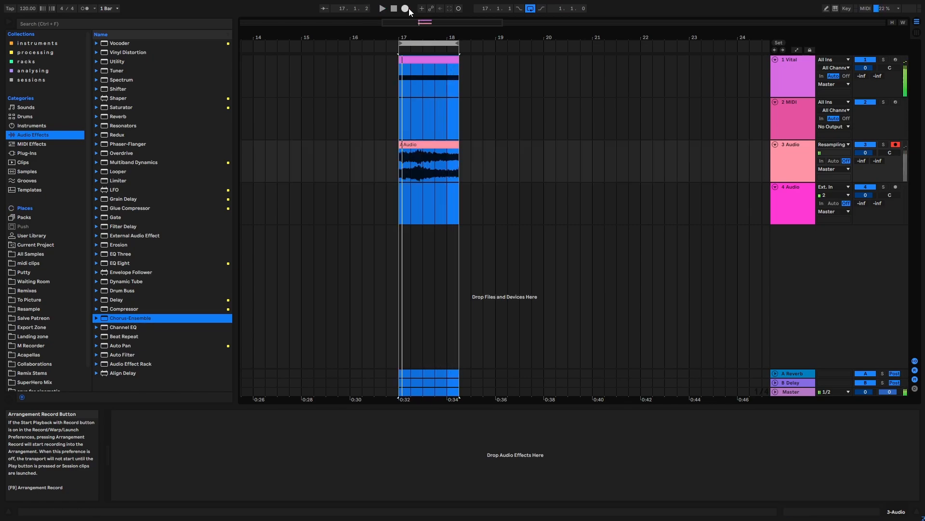